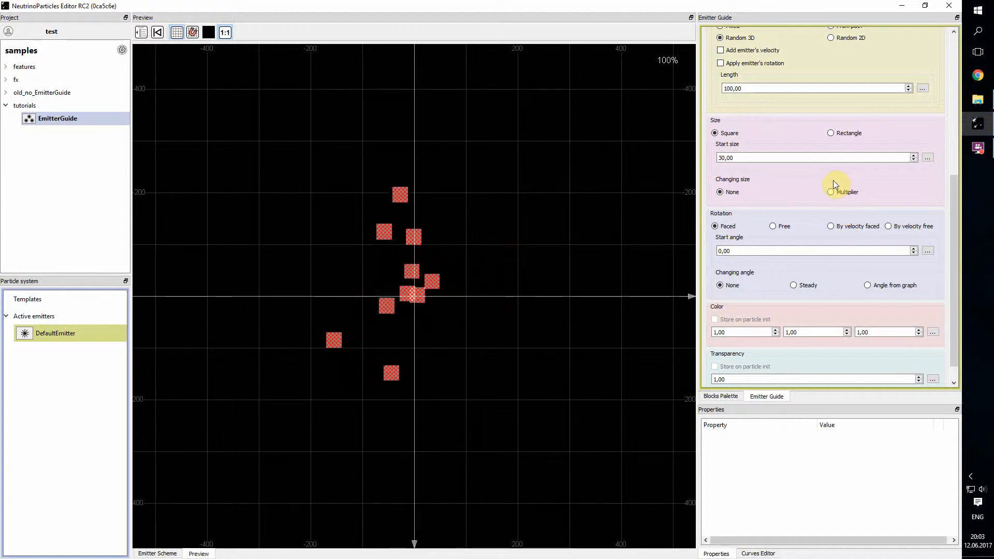
# Step: Keep the square particles' start size as a fixed value and set it to 10
pyautogui.click(927, 158)
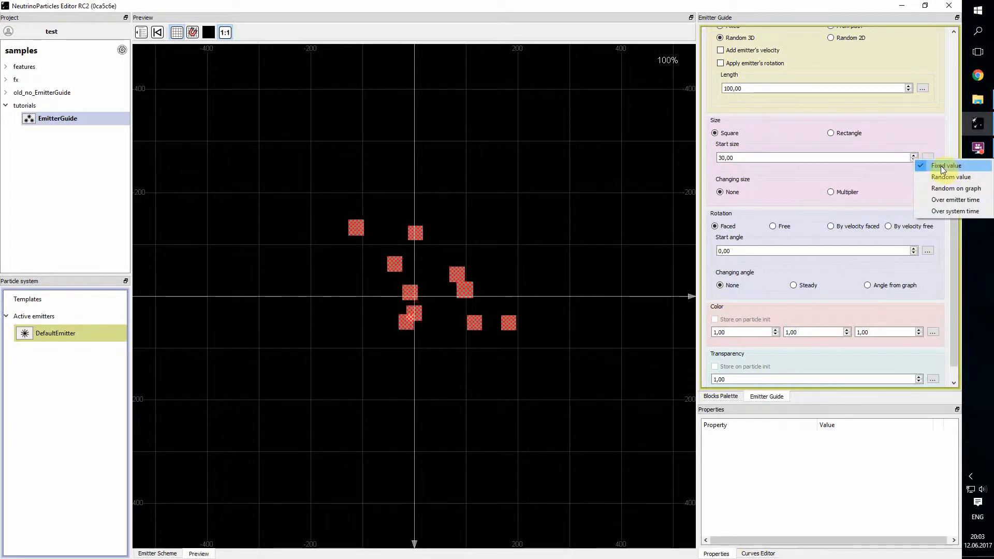
pyautogui.click(770, 157)
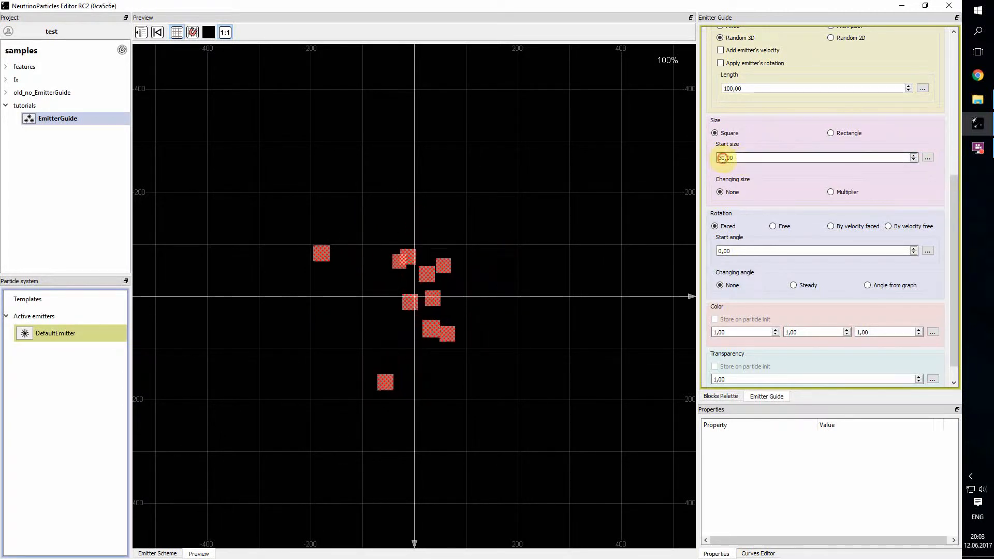
pyautogui.write('1')
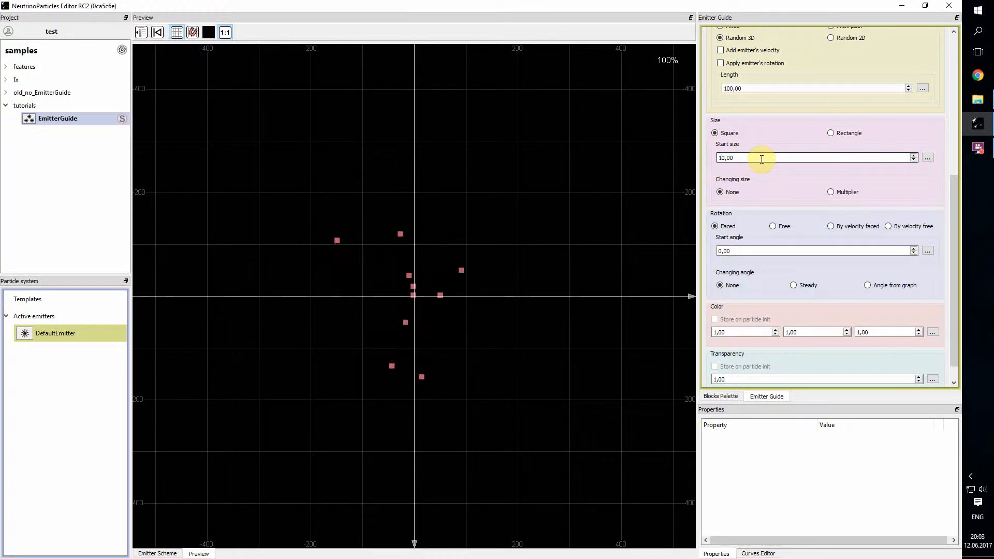
# Step: Switch the square particles' start size to a random value between 10 and 30
pyautogui.click(928, 158)
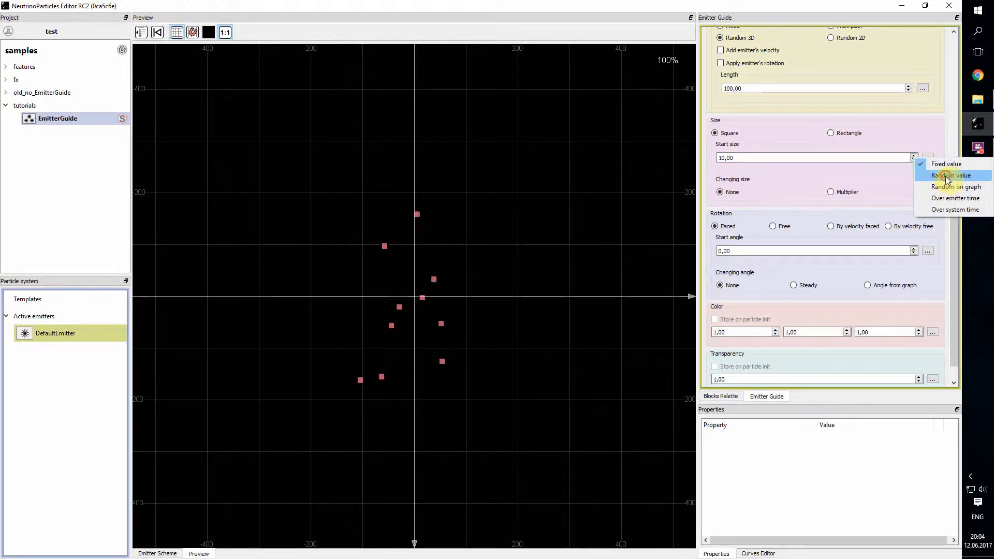
pyautogui.click(947, 176)
pyautogui.click(735, 158)
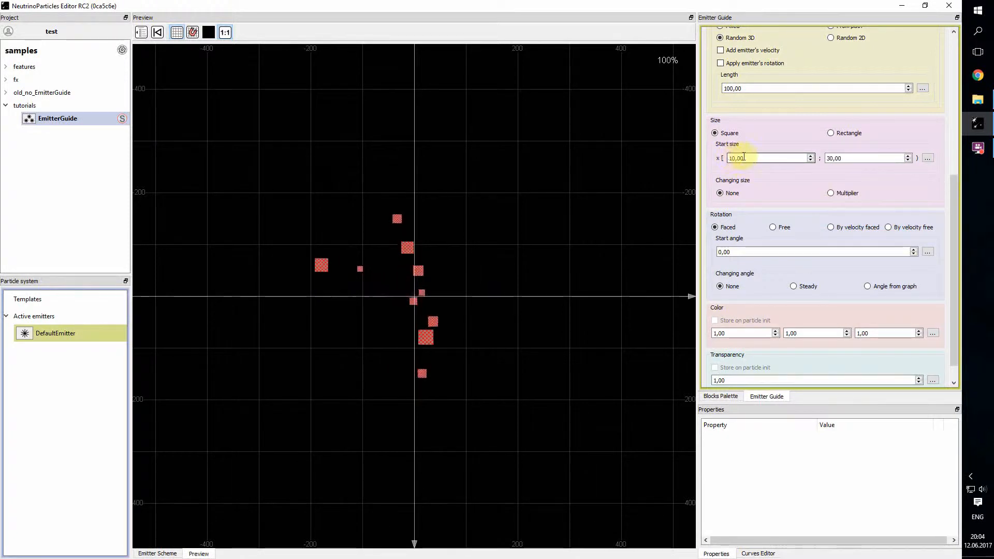
pyautogui.click(835, 159)
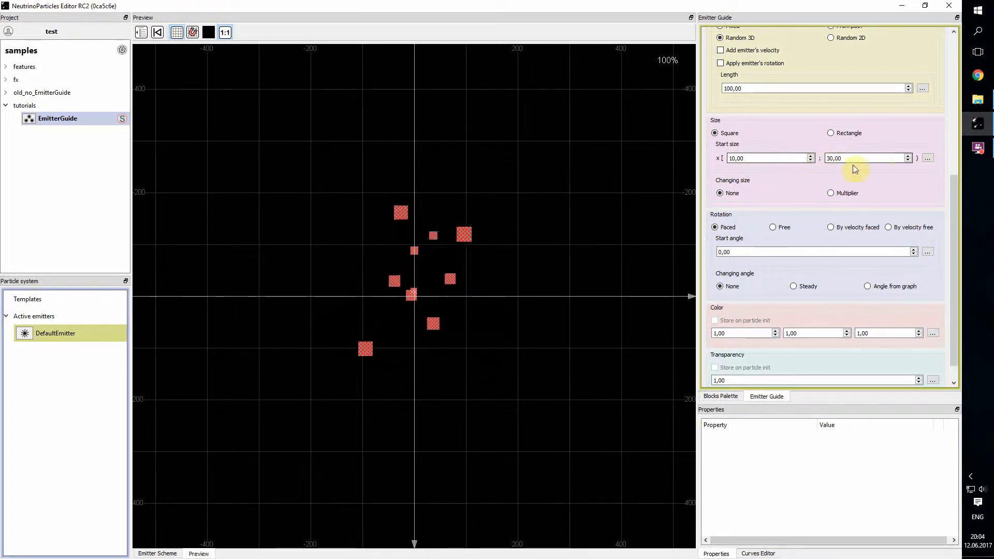
# Step: Set the start size to Random on graph, with a stepped curve at 10 up to 0.5 and at 30 from there to 1
pyautogui.click(926, 158)
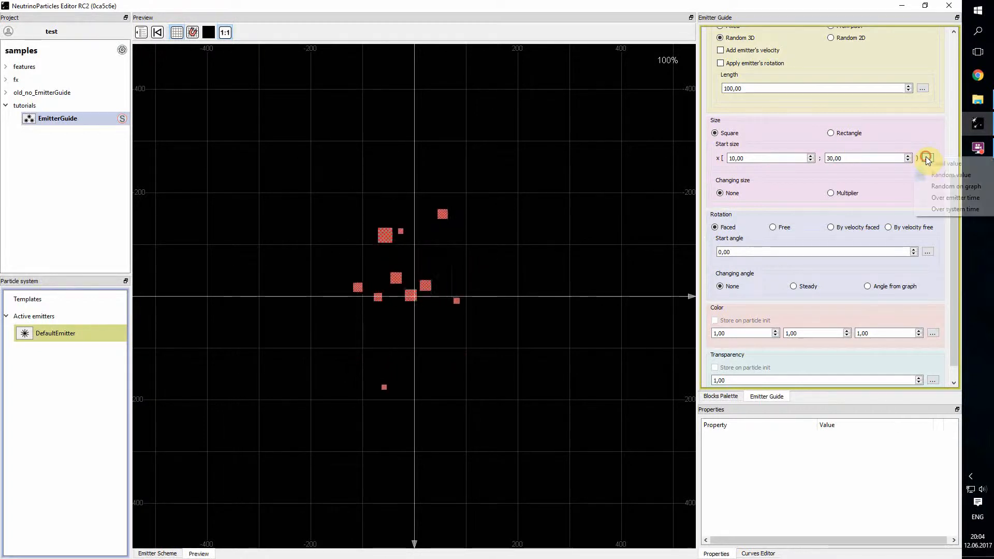
pyautogui.click(945, 186)
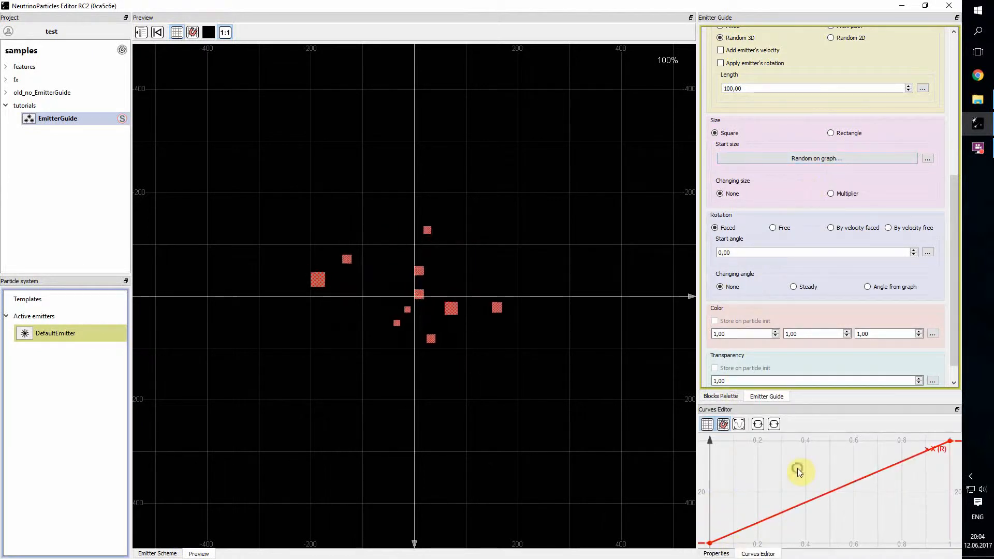
pyautogui.moveTo(798, 468); pyautogui.dragTo(734, 457)
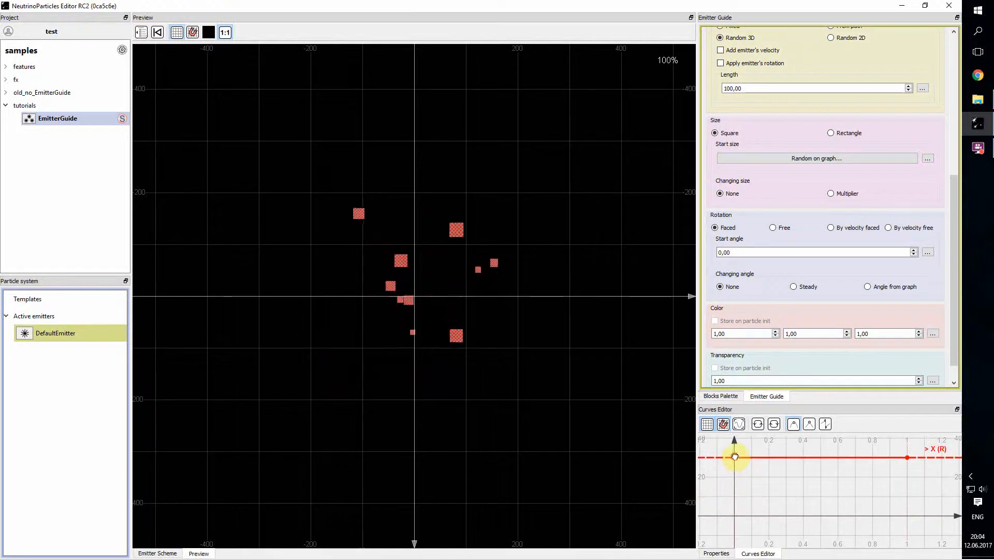
pyautogui.click(822, 459)
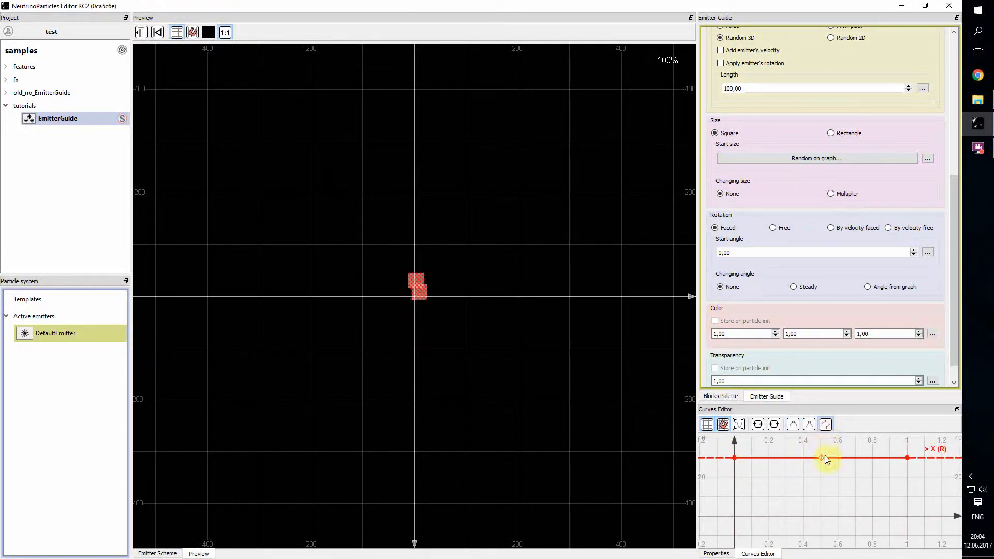
pyautogui.click(790, 459)
pyautogui.moveTo(779, 458); pyautogui.dragTo(779, 497)
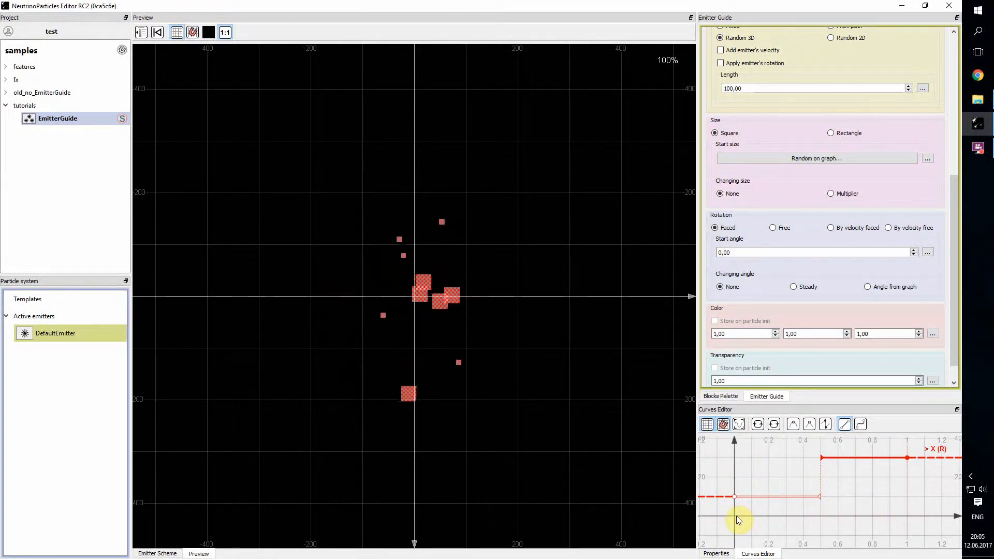
# Step: Set the start size to Over emitter time, with its curve rising from 0 at time 0 to 30 at time 2
pyautogui.click(927, 158)
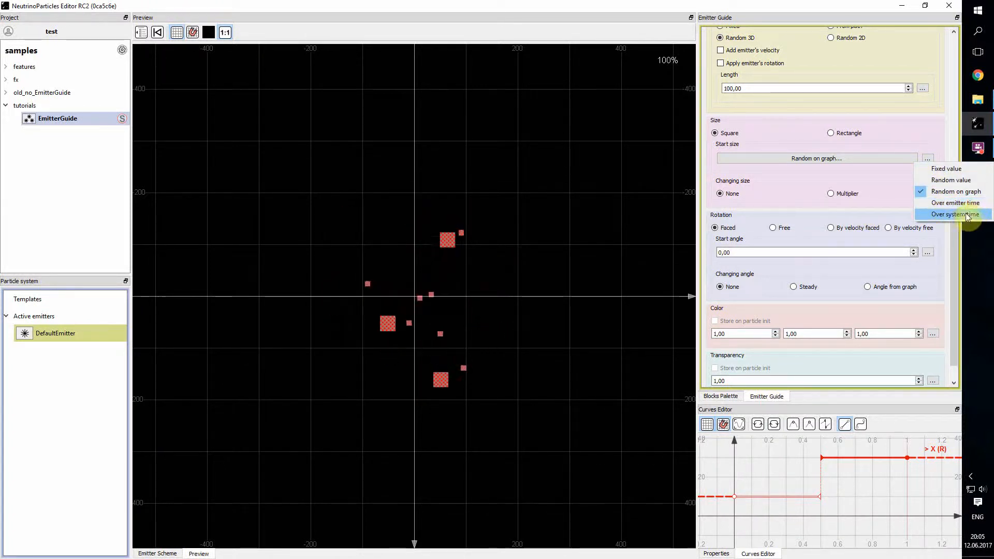
pyautogui.click(950, 204)
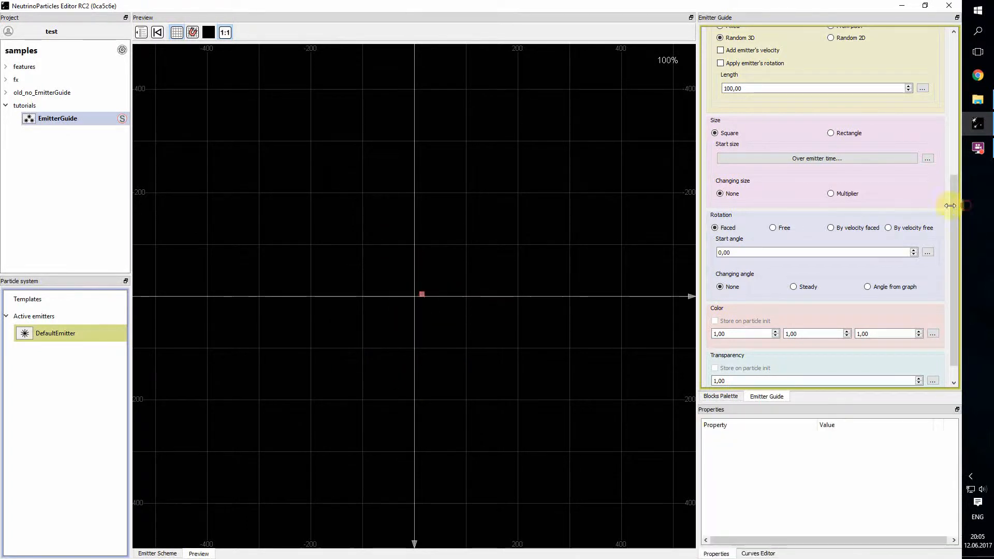
pyautogui.click(849, 159)
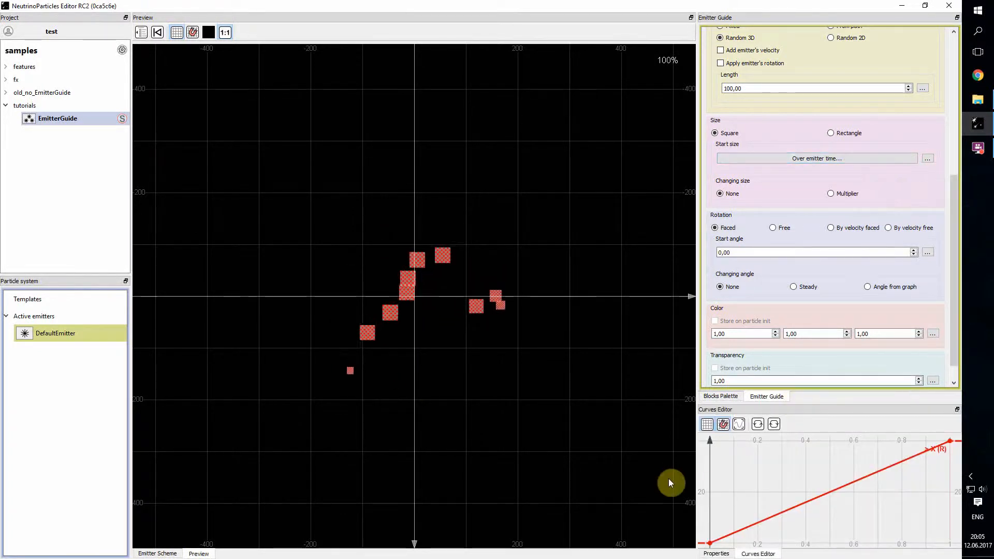
pyautogui.moveTo(822, 489); pyautogui.dragTo(782, 531)
pyautogui.moveTo(839, 508); pyautogui.dragTo(814, 490)
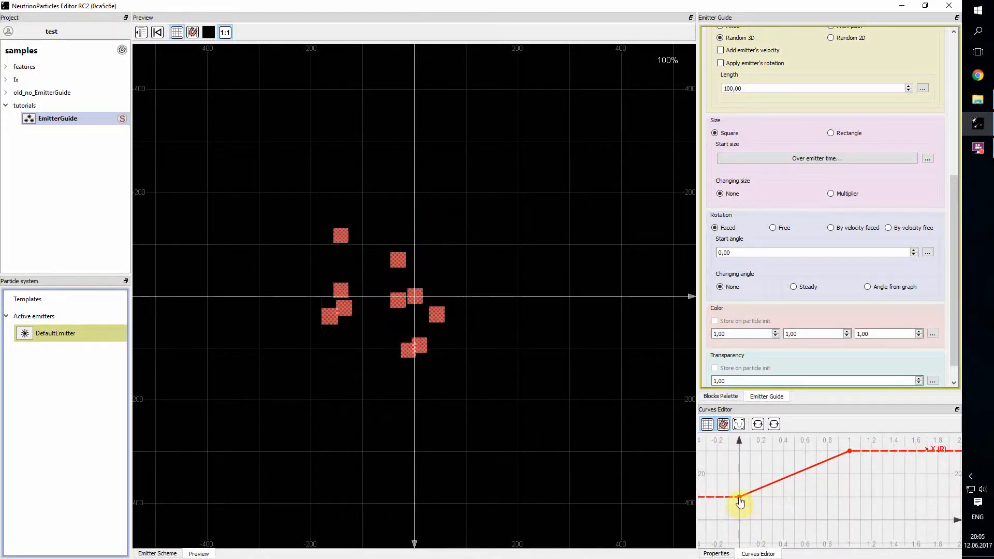
pyautogui.moveTo(739, 498); pyautogui.dragTo(739, 520)
pyautogui.moveTo(856, 500); pyautogui.dragTo(781, 501)
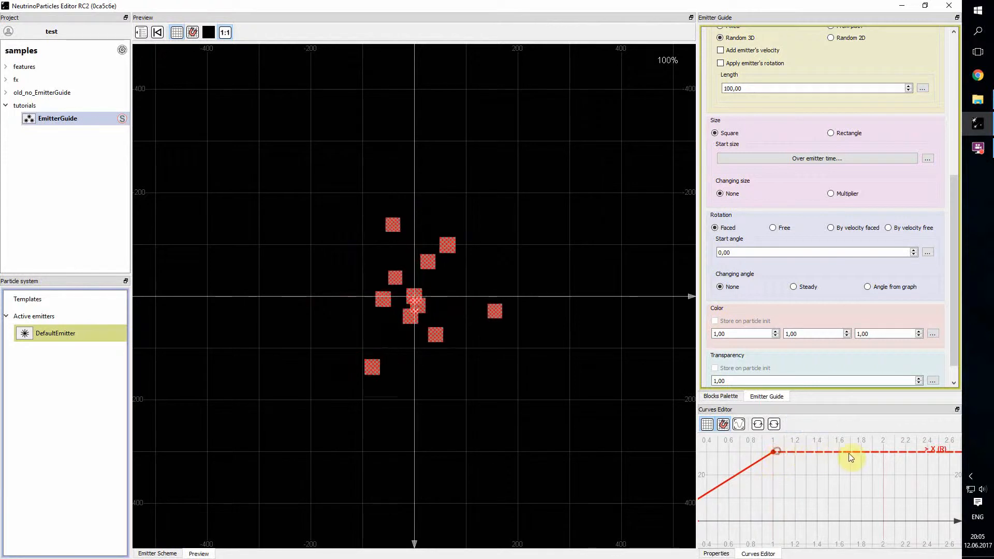
pyautogui.moveTo(774, 453); pyautogui.dragTo(885, 452)
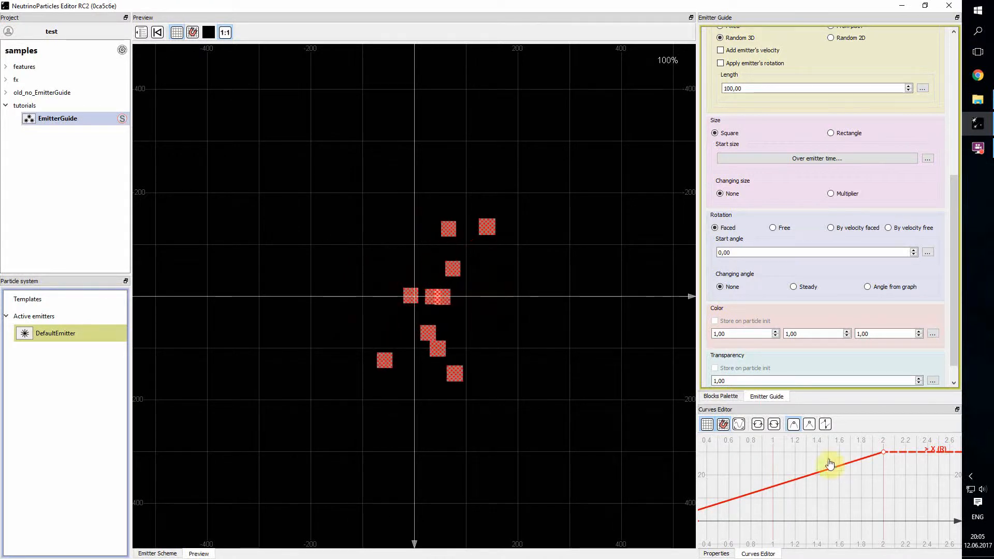
# Step: Make the start size curve repeat after its end point and bring the whole curve into view
pyautogui.click(774, 424)
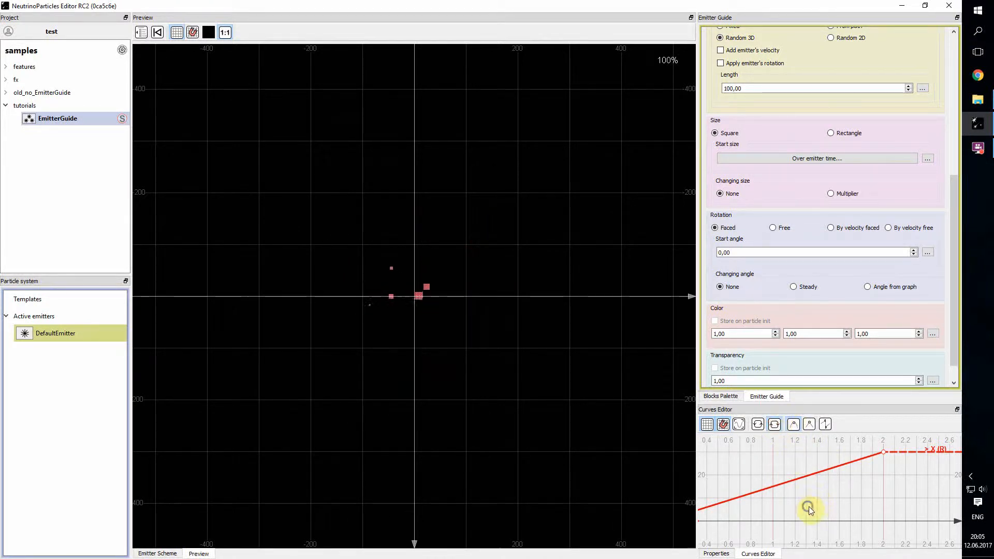
pyautogui.moveTo(808, 507); pyautogui.dragTo(832, 491)
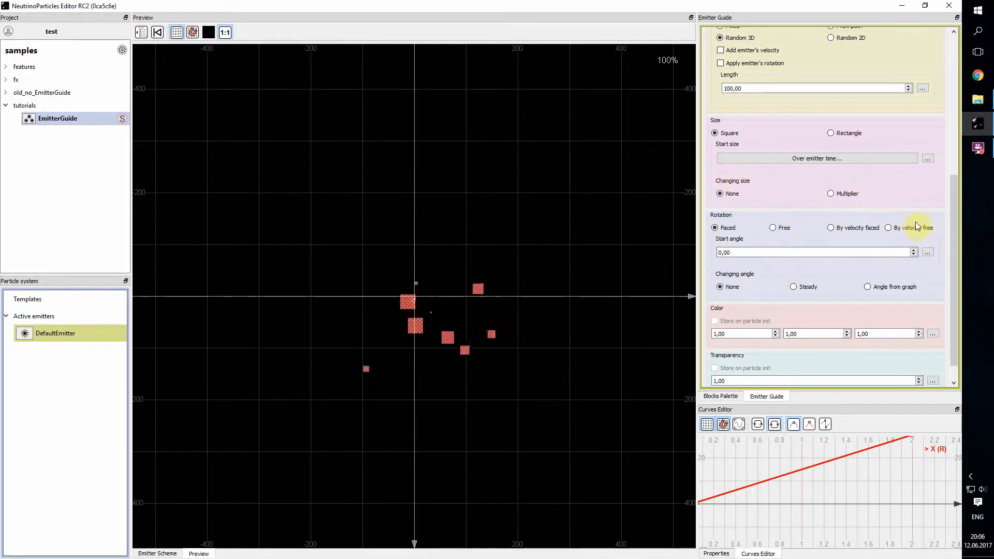
pyautogui.moveTo(954, 197); pyautogui.dragTo(957, 175)
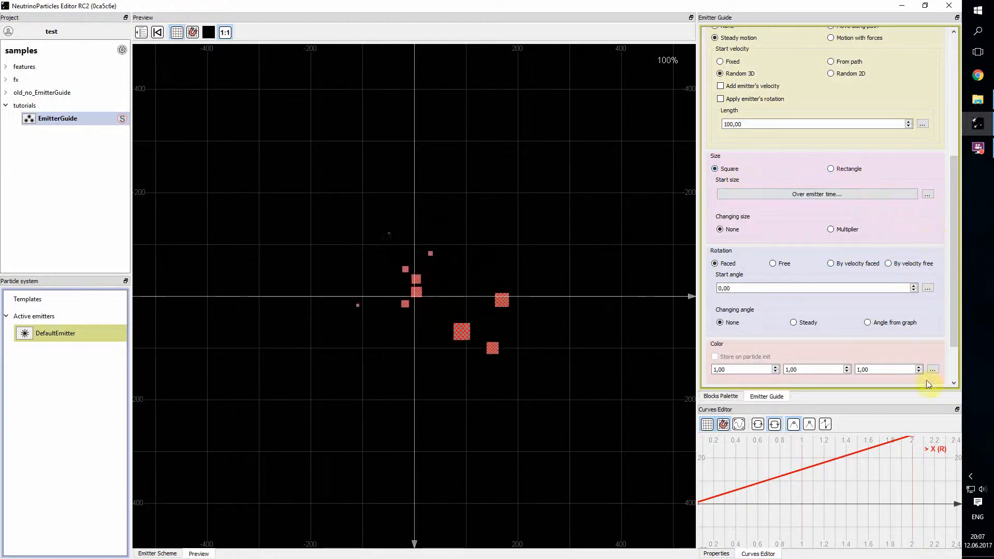
pyautogui.moveTo(851, 476); pyautogui.dragTo(871, 504)
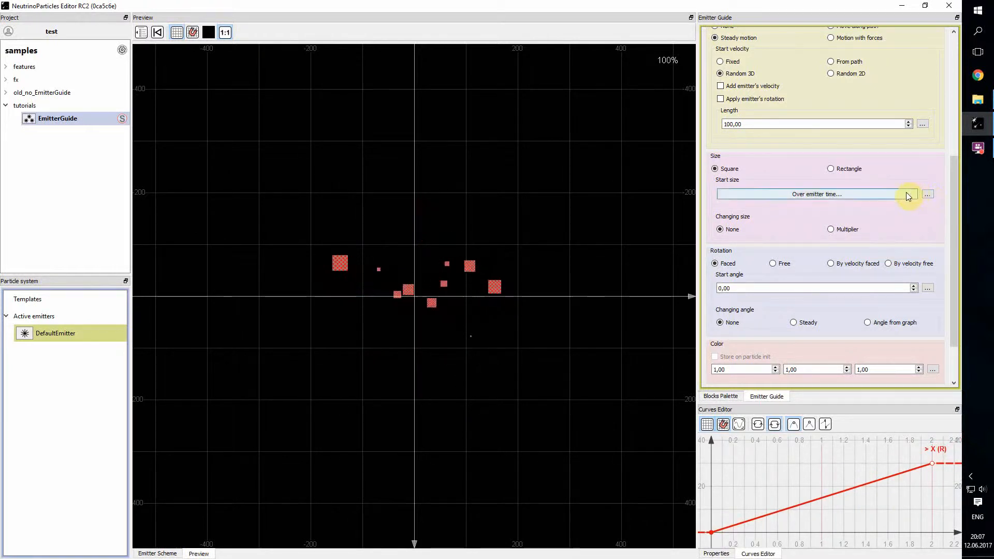
# Step: Switch the particle size to a rectangle with a fixed start size and set its width to 10
pyautogui.click(929, 194)
pyautogui.click(938, 202)
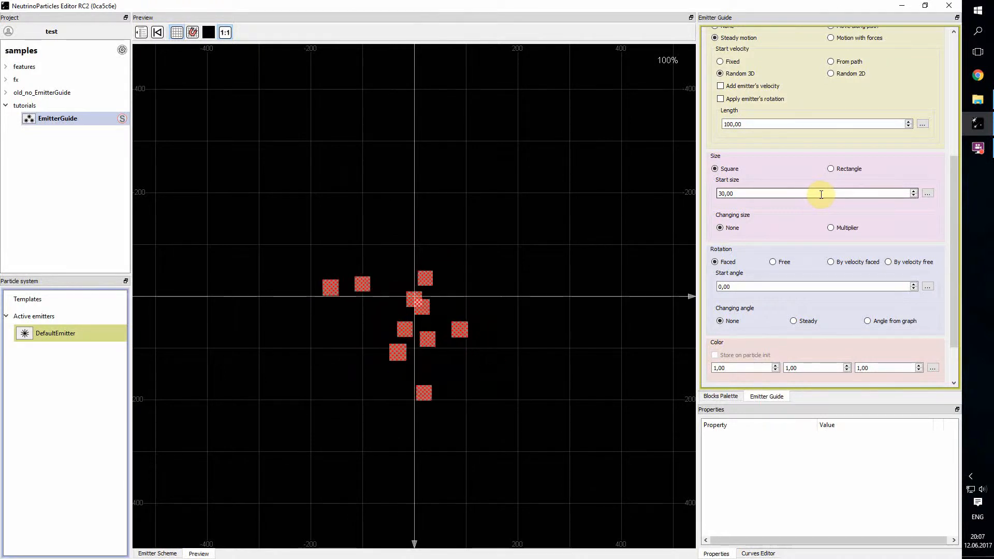
pyautogui.click(831, 170)
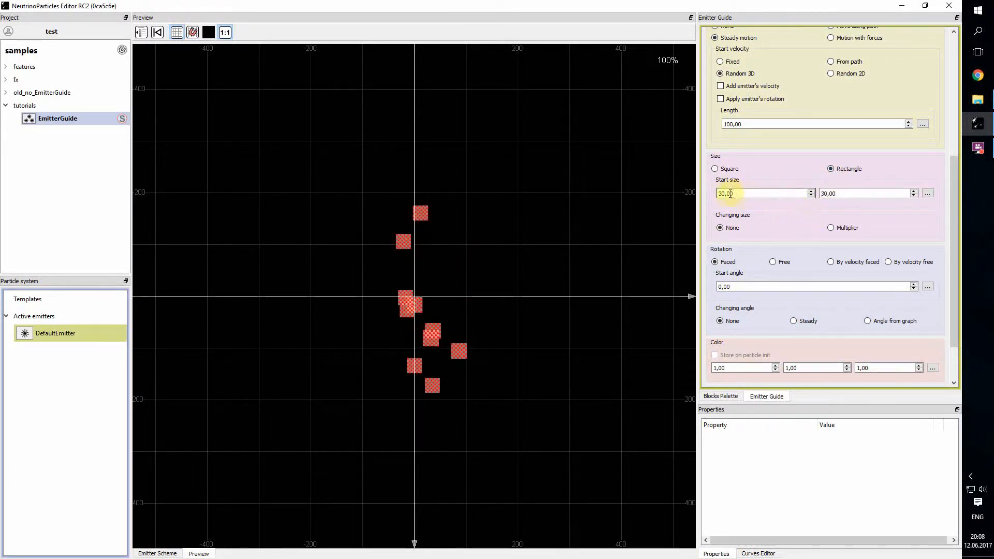
pyautogui.moveTo(723, 193); pyautogui.dragTo(703, 197)
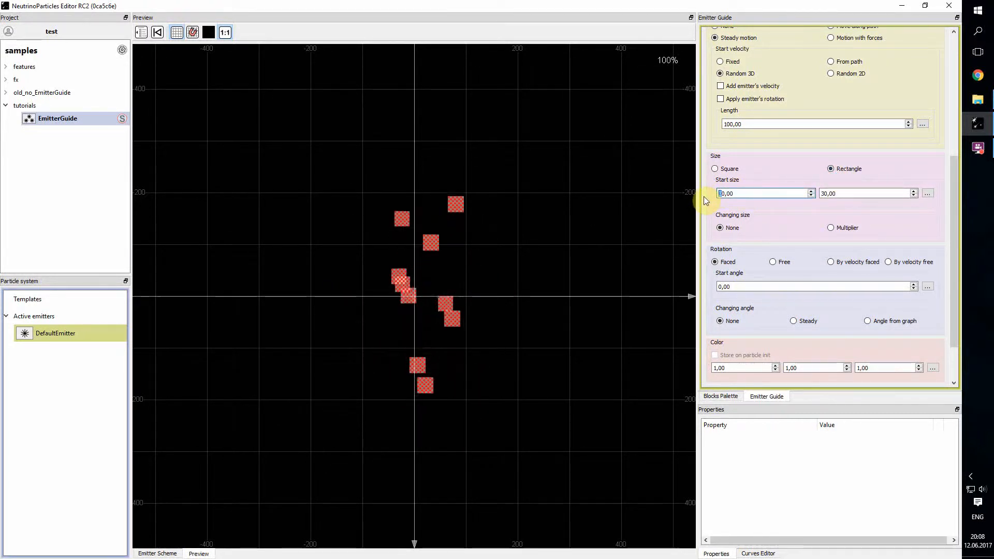
pyautogui.write('1')
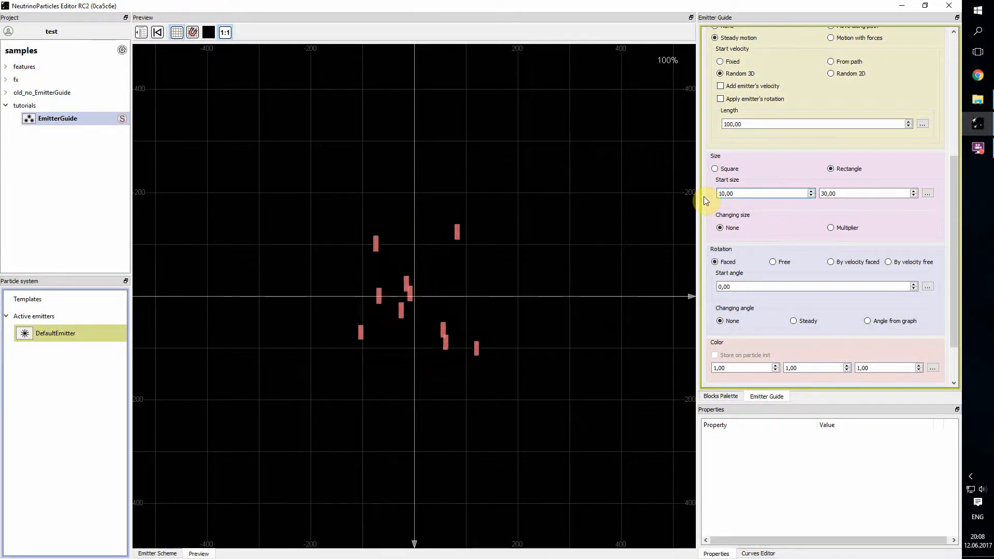
pyautogui.press('Return')
# Step: Switch the rectangle's start size to Over emitter time and open its curves for editing
pyautogui.click(928, 195)
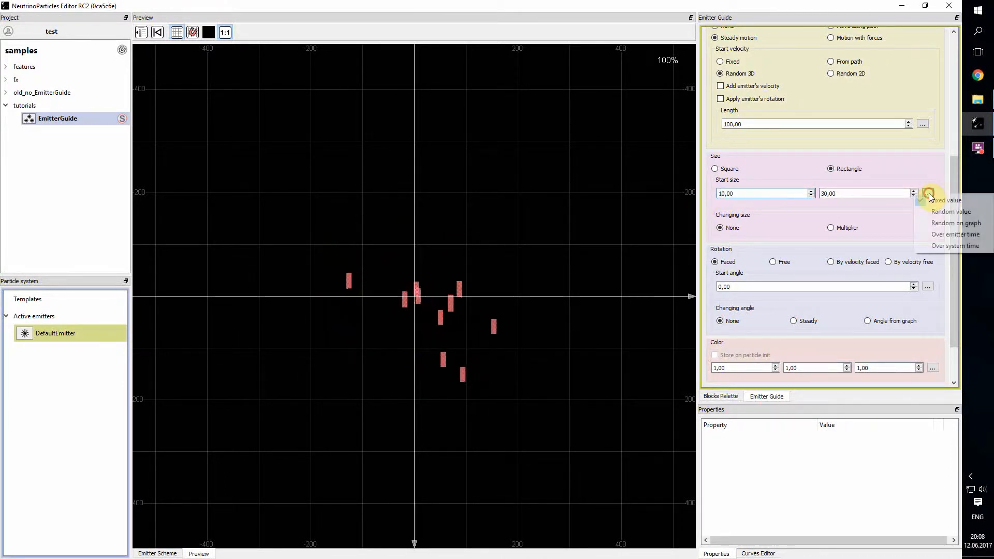
pyautogui.click(774, 179)
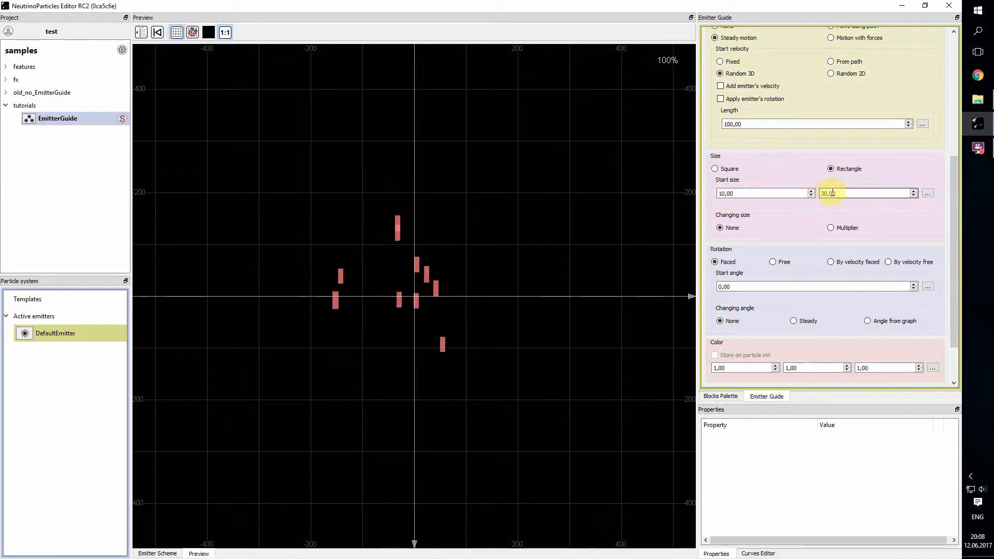
pyautogui.click(927, 193)
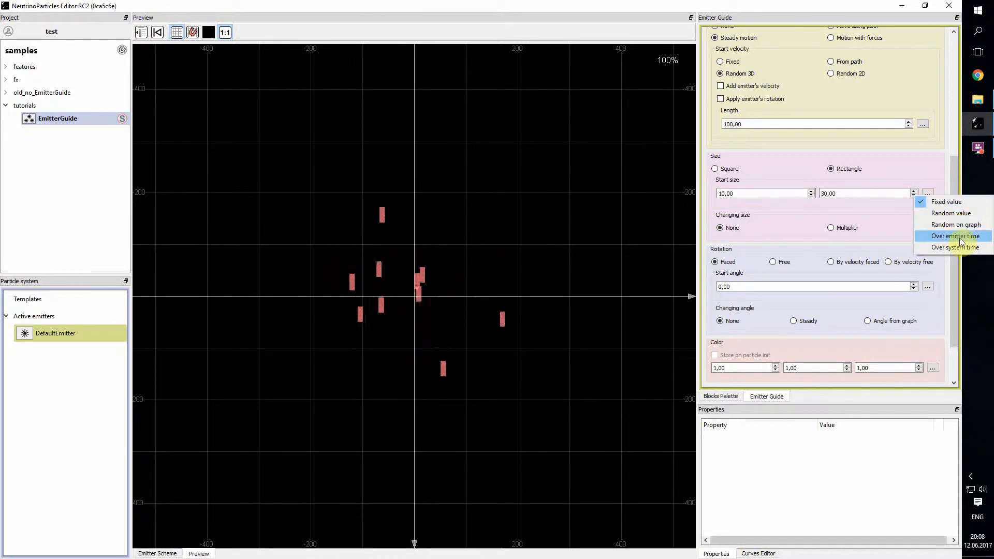
pyautogui.click(957, 236)
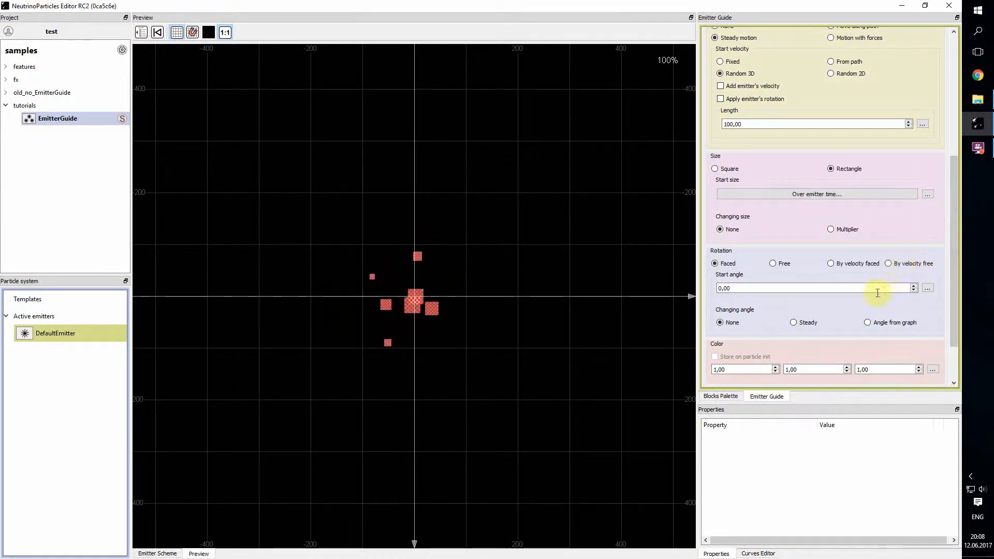
pyautogui.click(830, 193)
# Step: Lower the start points of the rectangle's X and Y size curves to 0 at time 0
pyautogui.moveTo(844, 468); pyautogui.dragTo(790, 476)
pyautogui.moveTo(834, 533)
pyautogui.mouseDown()
pyautogui.moveTo(828, 489)
pyautogui.moveTo(836, 543)
pyautogui.mouseUp()
pyautogui.moveTo(834, 481); pyautogui.dragTo(759, 499)
pyautogui.click(759, 488)
pyautogui.click(759, 499)
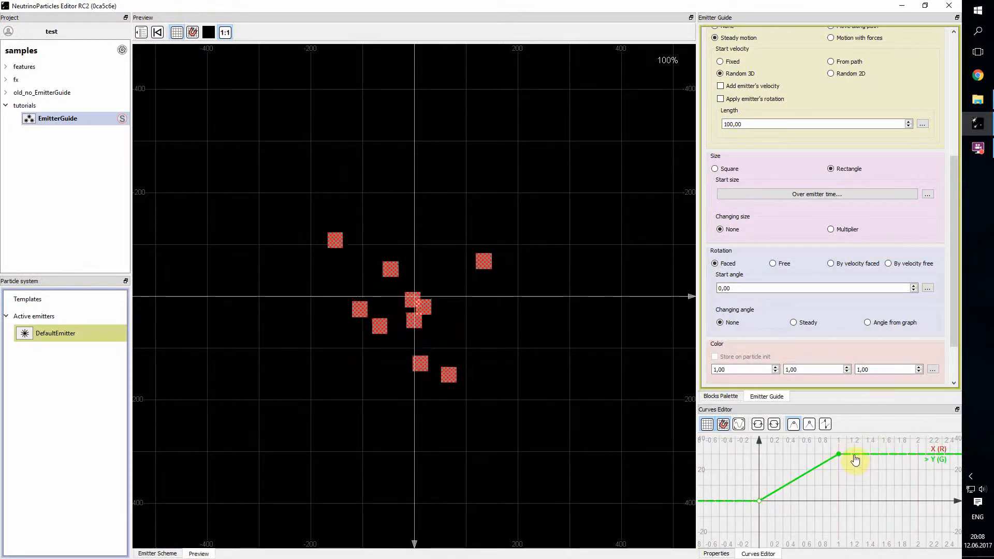
# Step: Move the Y size curve's end point to 10 at time 2, and try the X curve's end at time 2 before returning it to time 1
pyautogui.moveTo(871, 476)
pyautogui.mouseDown()
pyautogui.moveTo(820, 475)
pyautogui.moveTo(827, 461)
pyautogui.moveTo(880, 462)
pyautogui.moveTo(880, 491)
pyautogui.mouseUp()
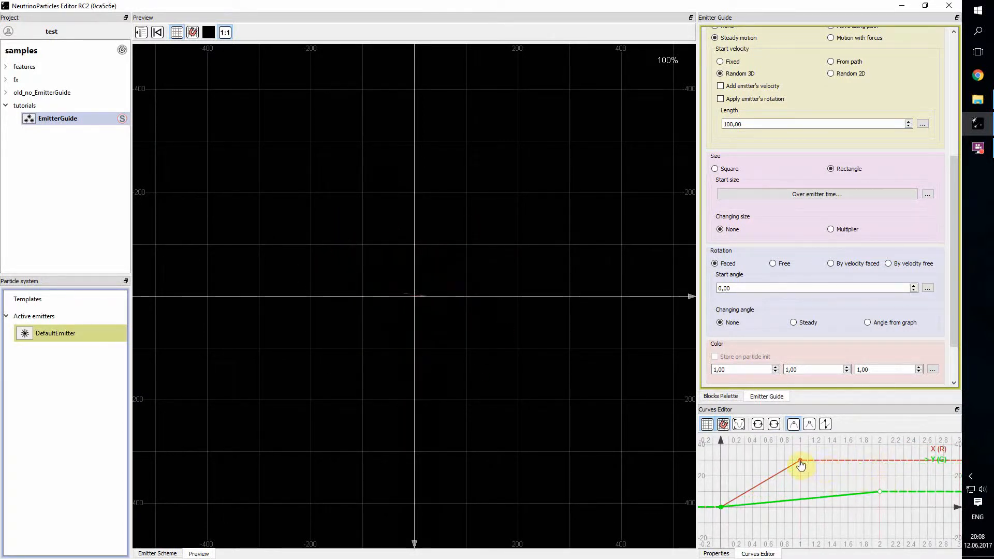
pyautogui.moveTo(800, 461); pyautogui.dragTo(880, 462)
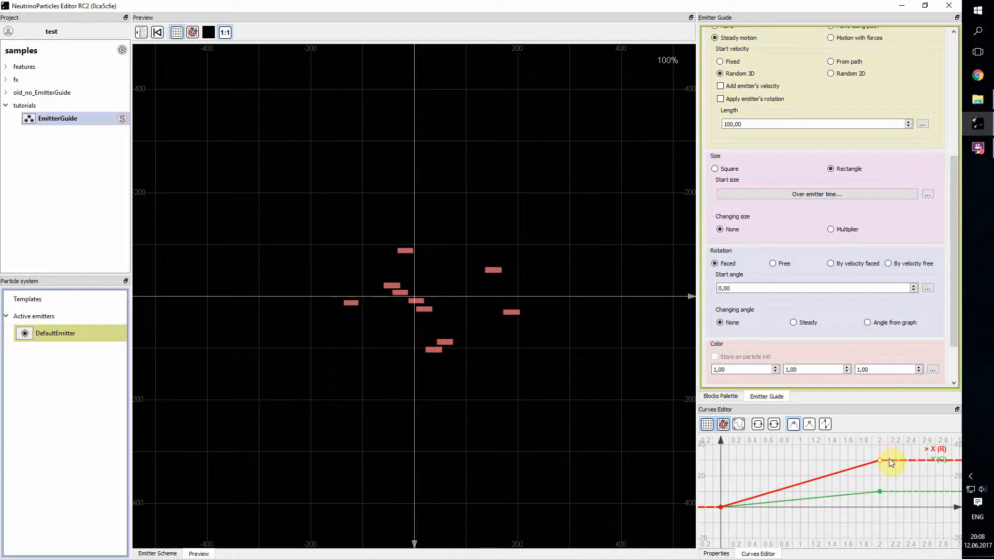
pyautogui.moveTo(881, 461); pyautogui.dragTo(800, 460)
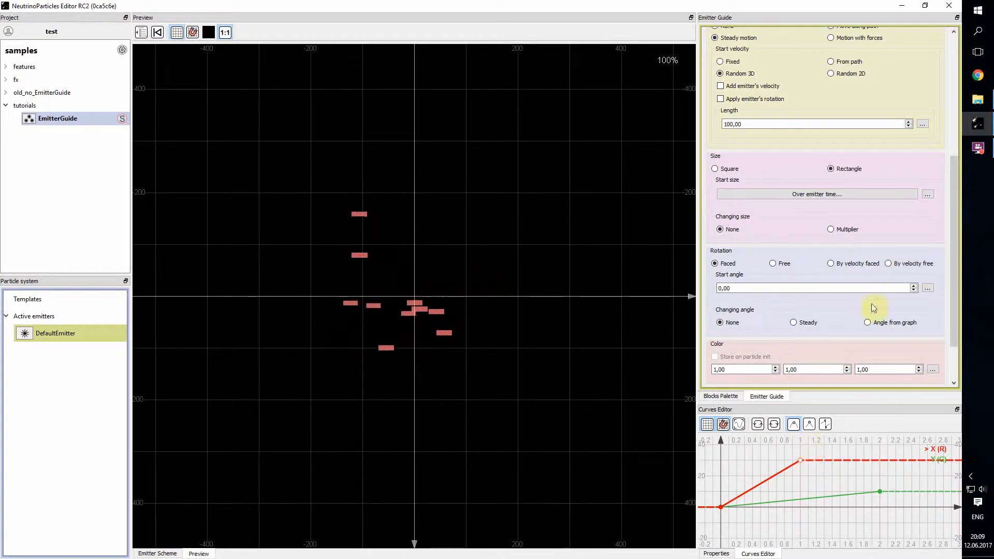
# Step: Return the particle size shape to Square and set the changing size mode to Multiplier
pyautogui.click(715, 168)
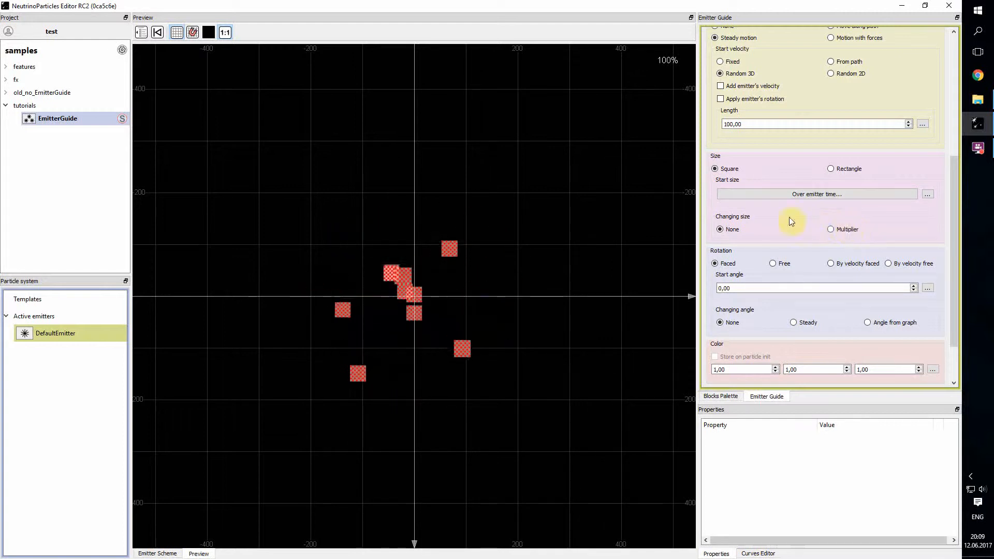
pyautogui.click(833, 229)
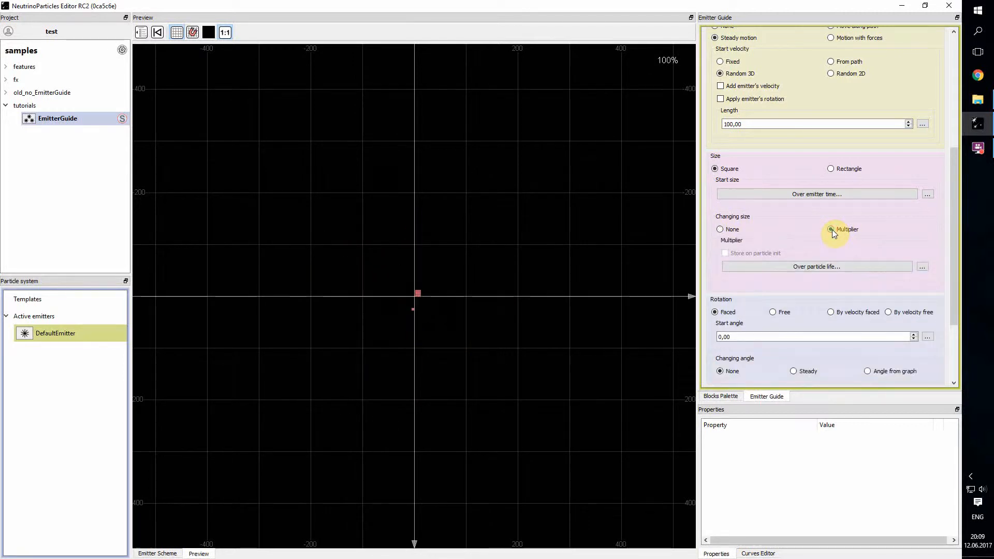
# Step: Switch the square's start size to a Fixed value and look over the value types offered for the size multiplier
pyautogui.moveTo(953, 232); pyautogui.dragTo(952, 248)
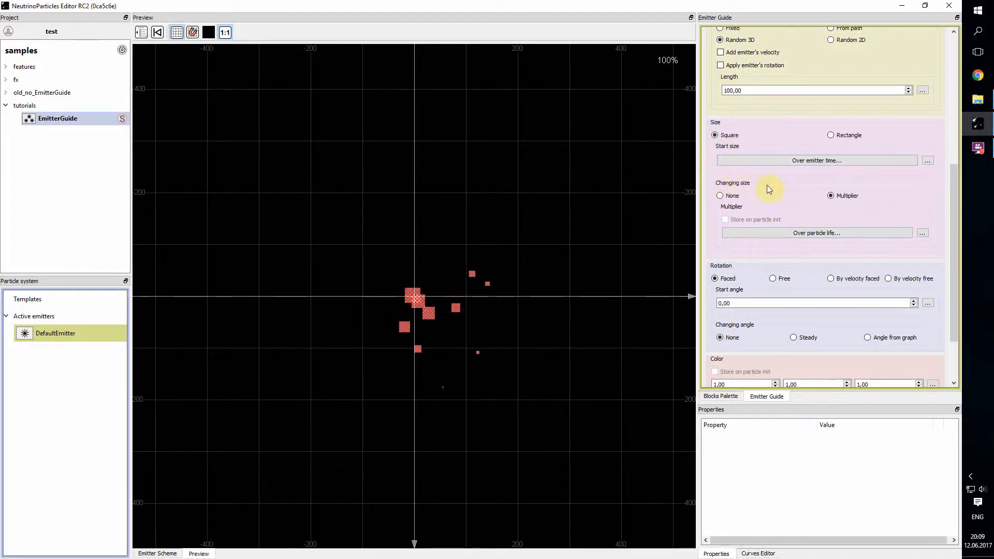
pyautogui.click(927, 161)
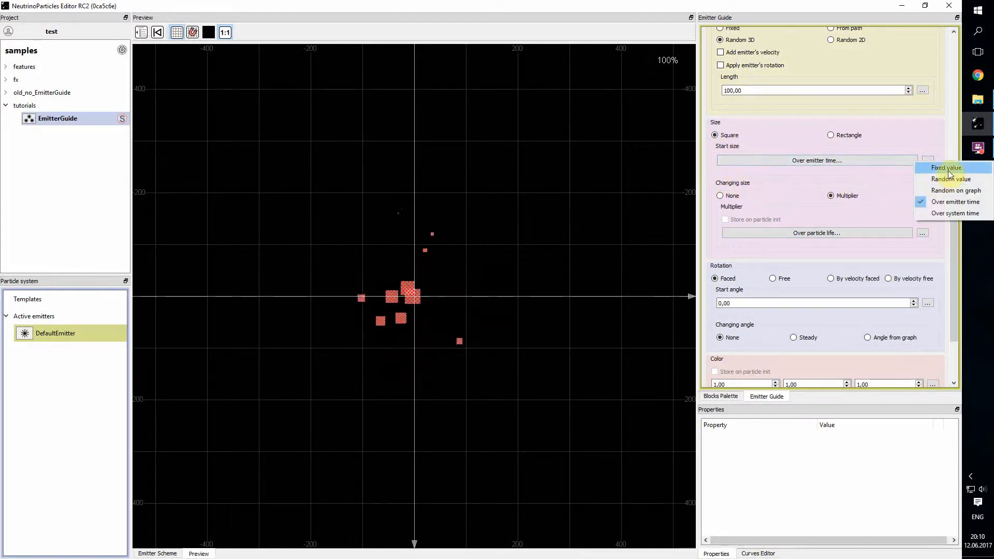
pyautogui.click(944, 168)
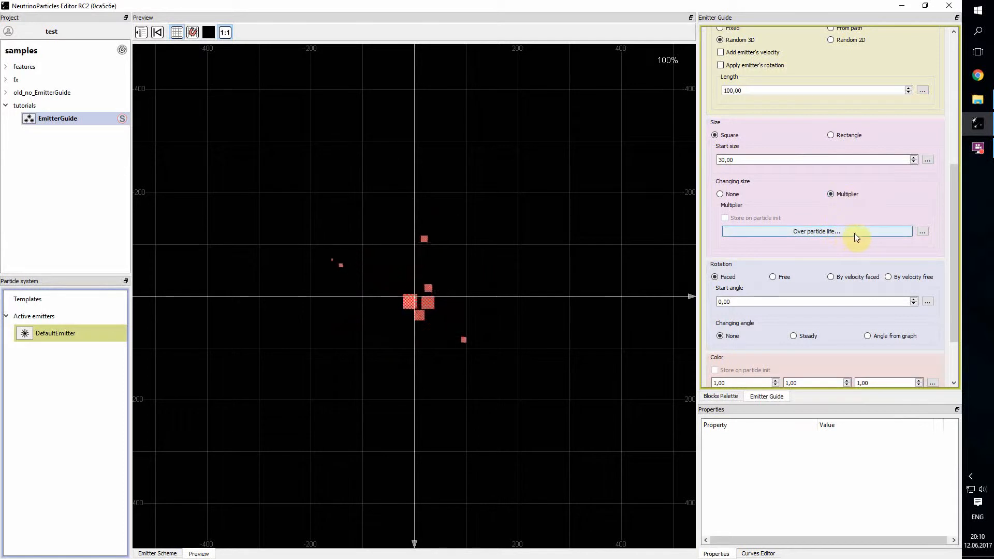
pyautogui.click(922, 233)
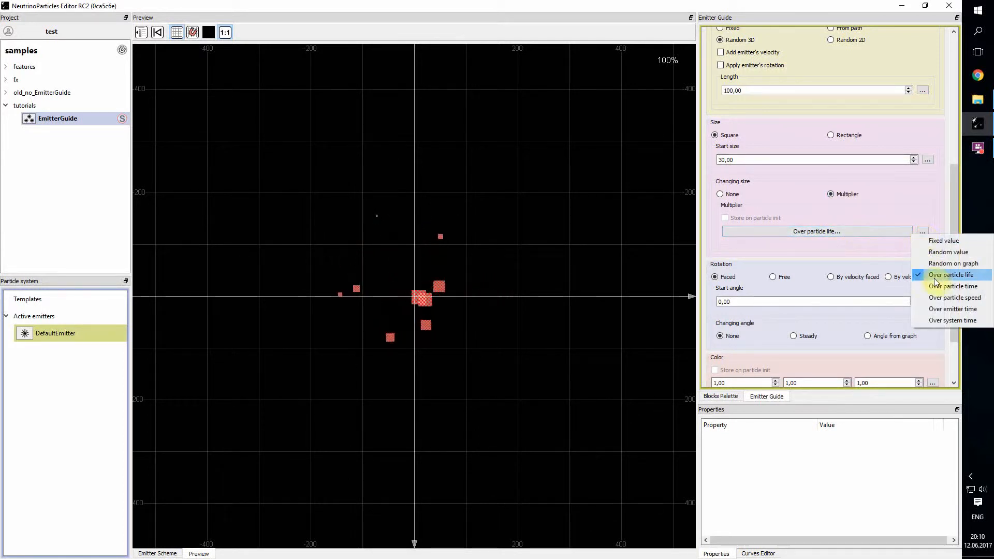
# Step: Reshape the multiplier's Over particle life curve into a decaying zigzag starting at 0, peaking at 1 at 0.1 and ending at 0
pyautogui.click(829, 232)
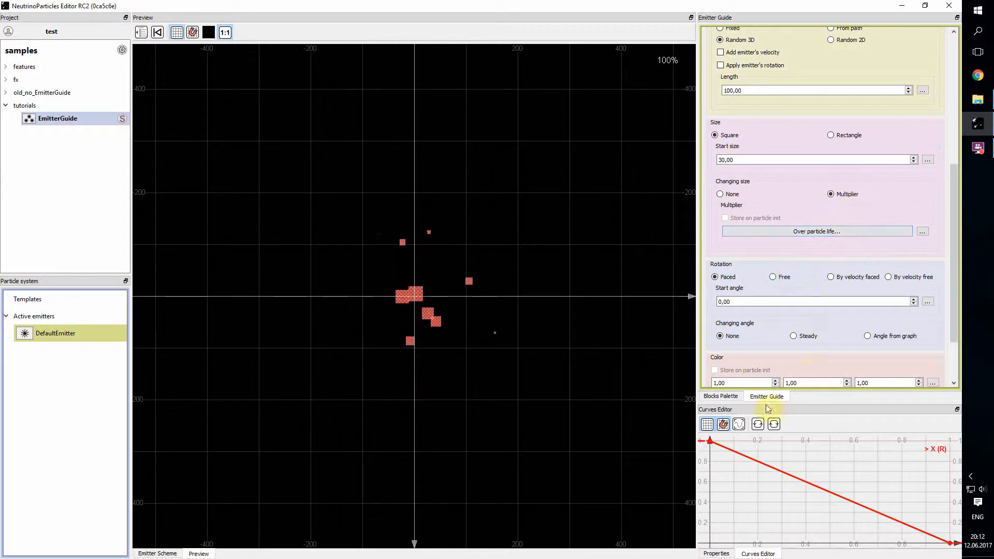
pyautogui.click(735, 450)
pyautogui.moveTo(735, 450); pyautogui.dragTo(709, 542)
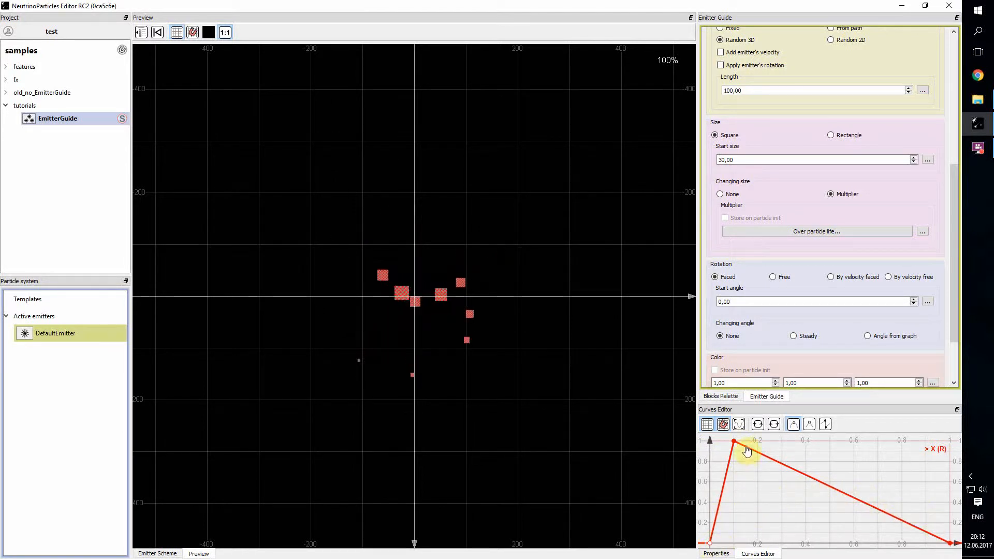
pyautogui.moveTo(747, 452); pyautogui.dragTo(905, 525)
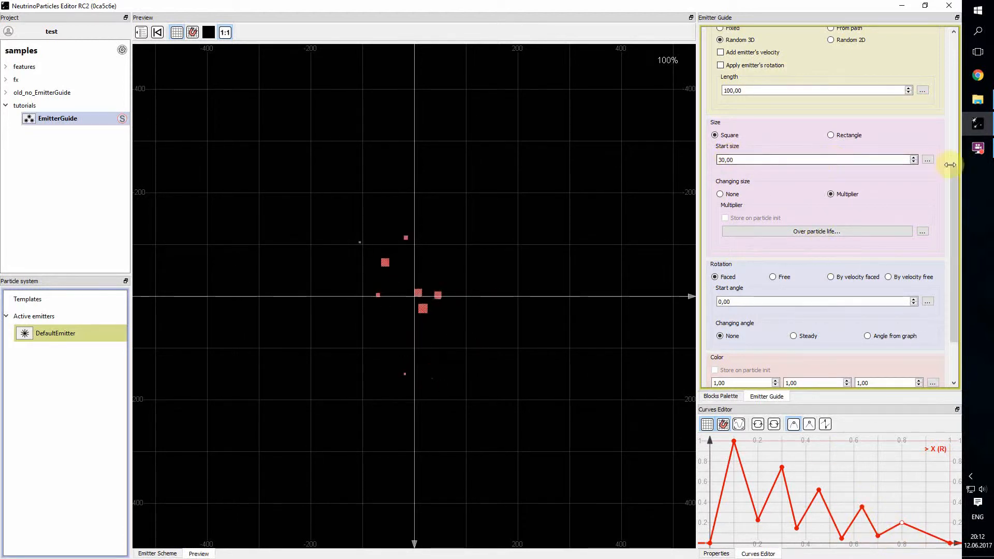
# Step: Make the square's start size a Random value between 10 and 30, and set the size multiplier to Over particle speed
pyautogui.click(927, 160)
pyautogui.click(943, 175)
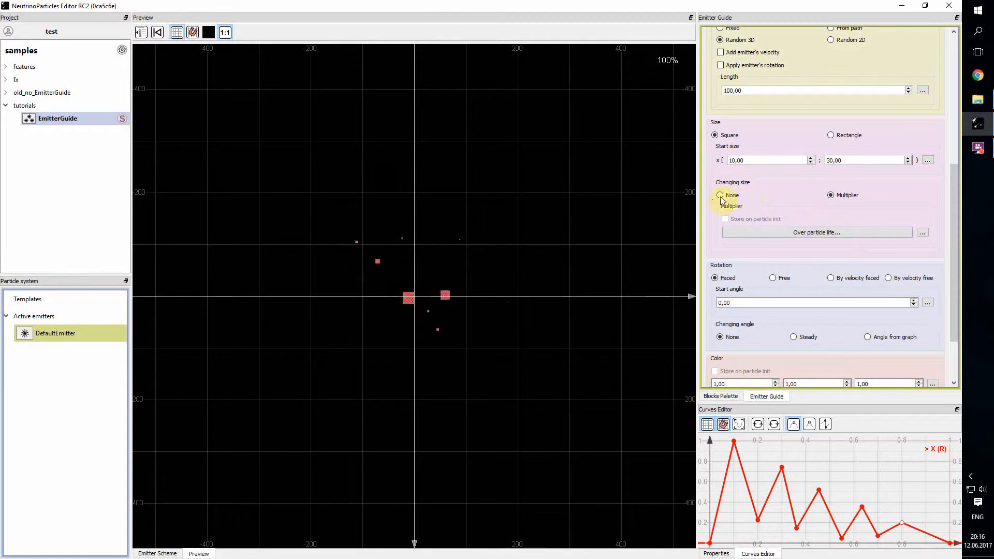
pyautogui.click(922, 232)
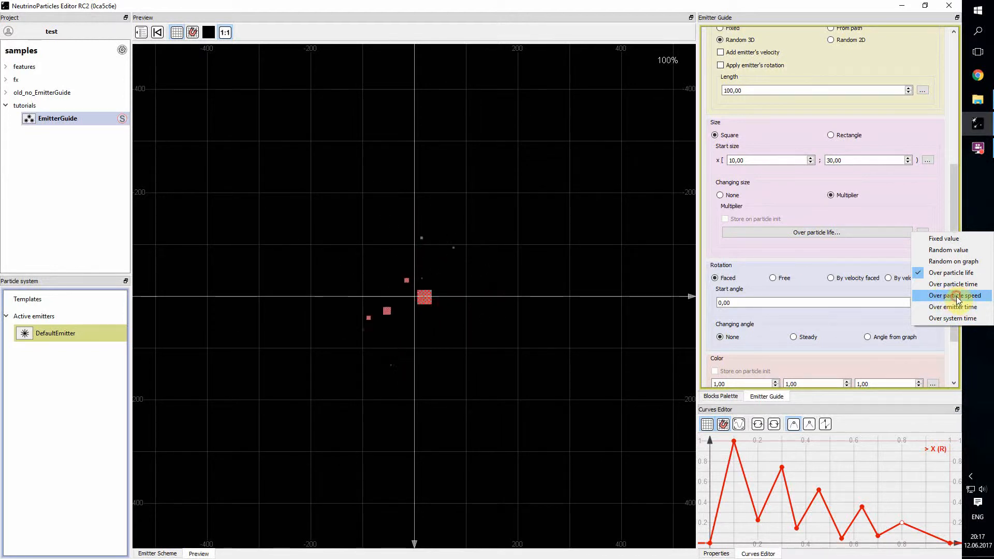
pyautogui.click(957, 299)
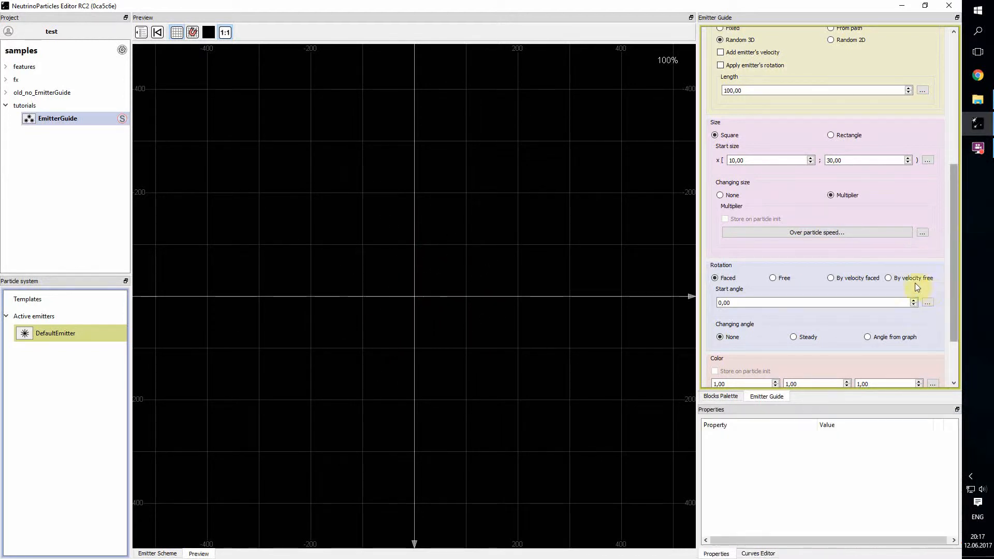
# Step: Return the start size to a Fixed value and change the particle size shape to Rectangle
pyautogui.click(931, 157)
pyautogui.click(907, 165)
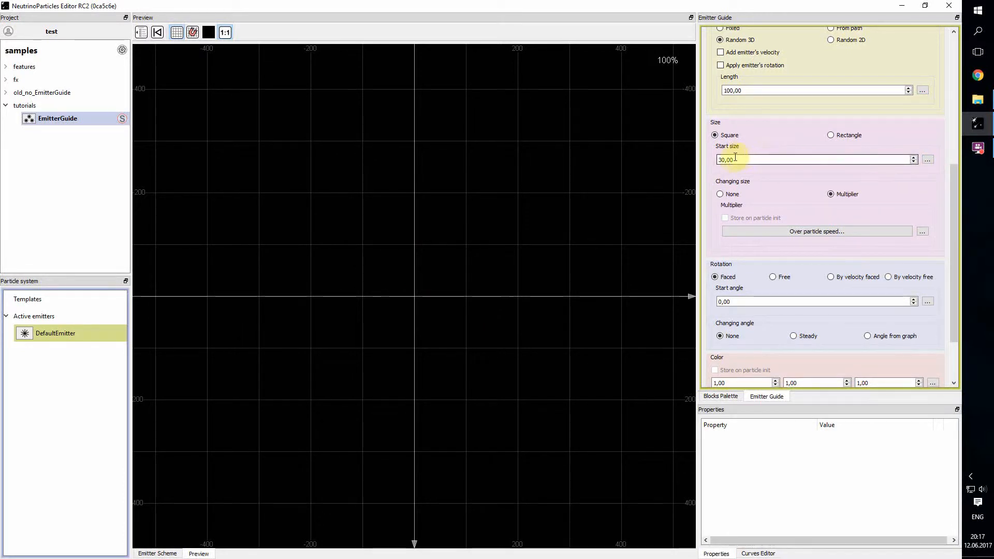
pyautogui.click(831, 134)
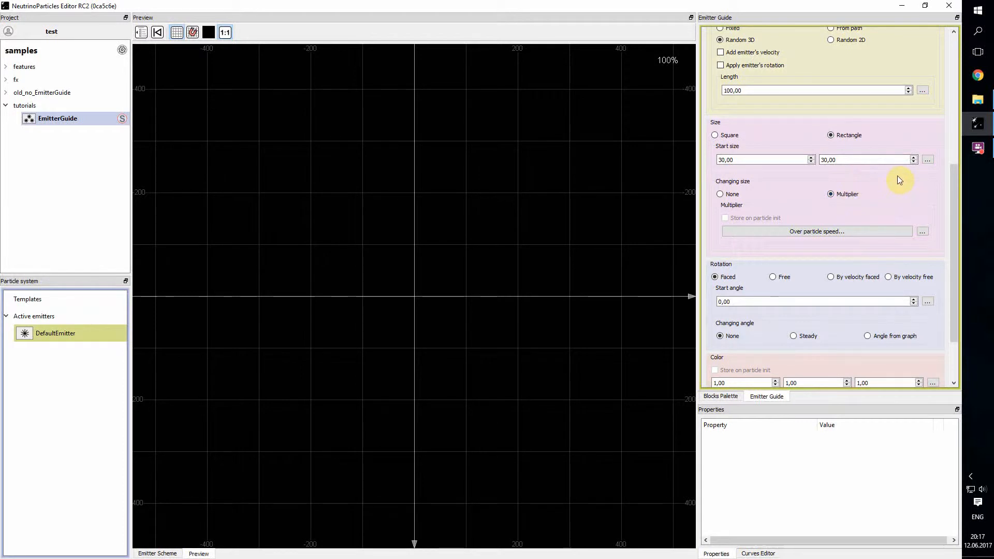
# Step: Delete the end points of the Over particle speed multiplier's X and Y curves, keeping both constant at 1
pyautogui.click(818, 231)
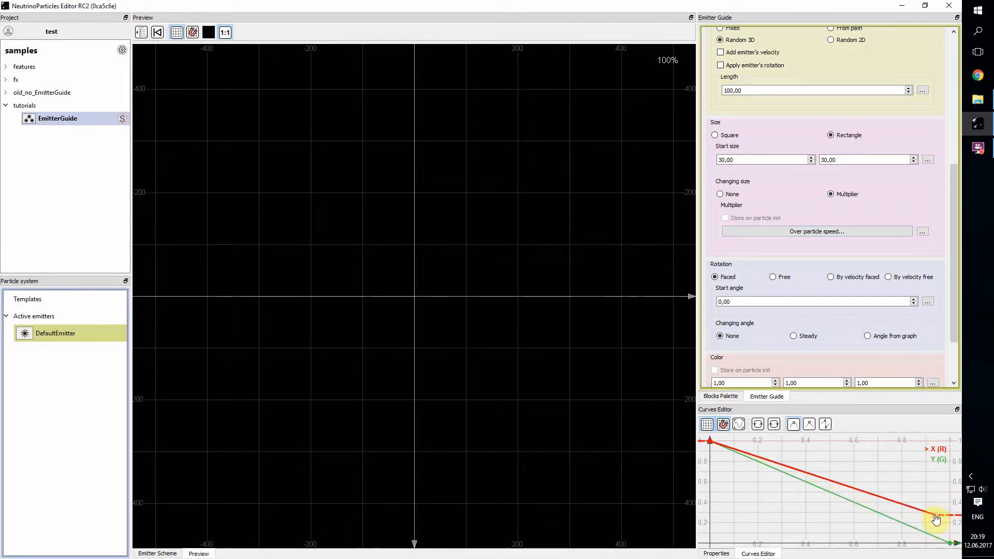
pyautogui.press('Delete')
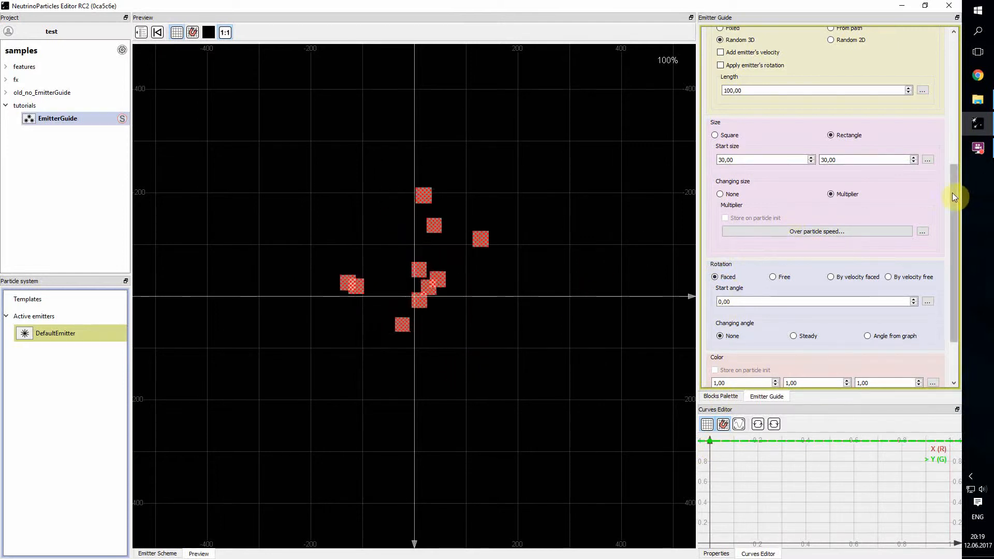
# Step: Change the particles' position mode to Motion with forces and set the start velocity length to 400
pyautogui.moveTo(952, 193); pyautogui.dragTo(959, 66)
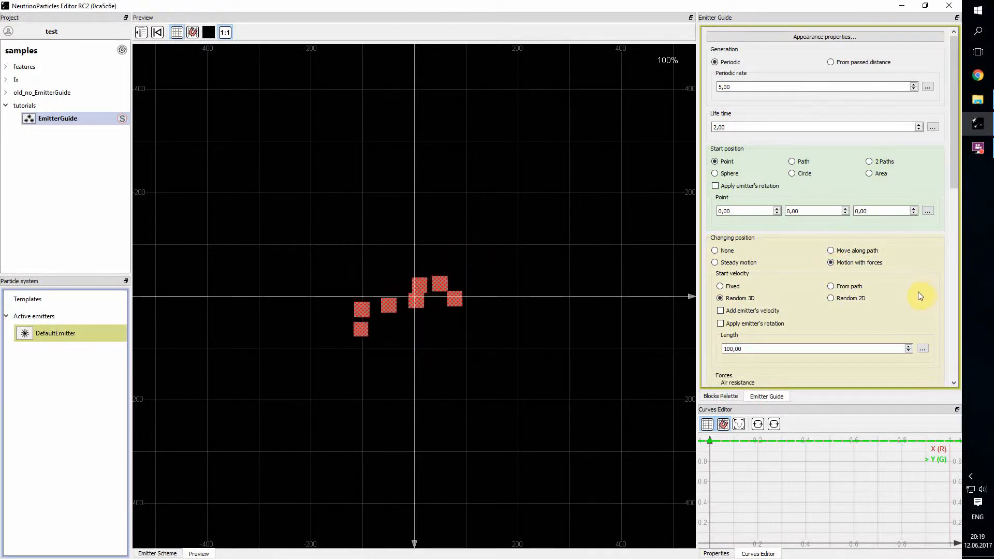
pyautogui.scroll(-1, 907, 290)
pyautogui.scroll(2, 822, 230)
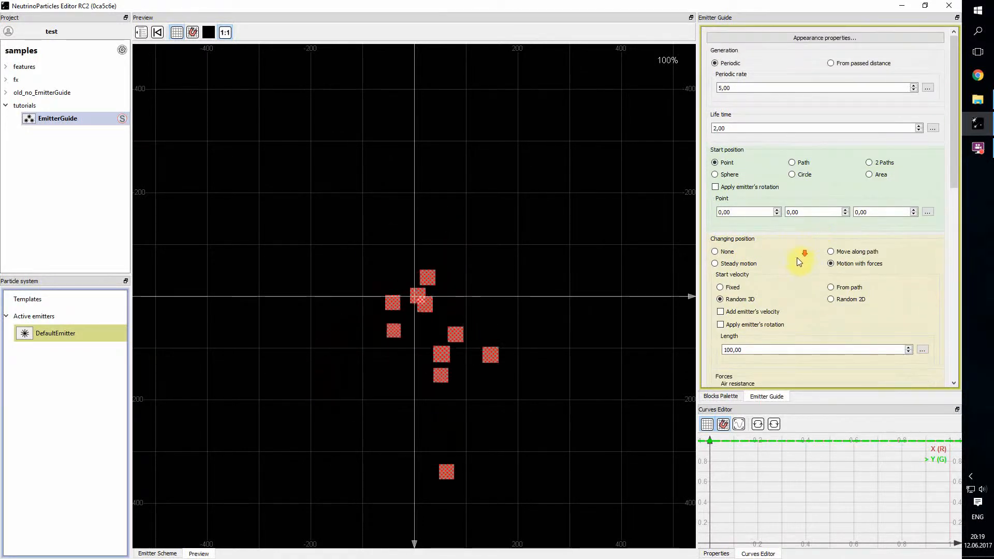
pyautogui.scroll(-8, 797, 259)
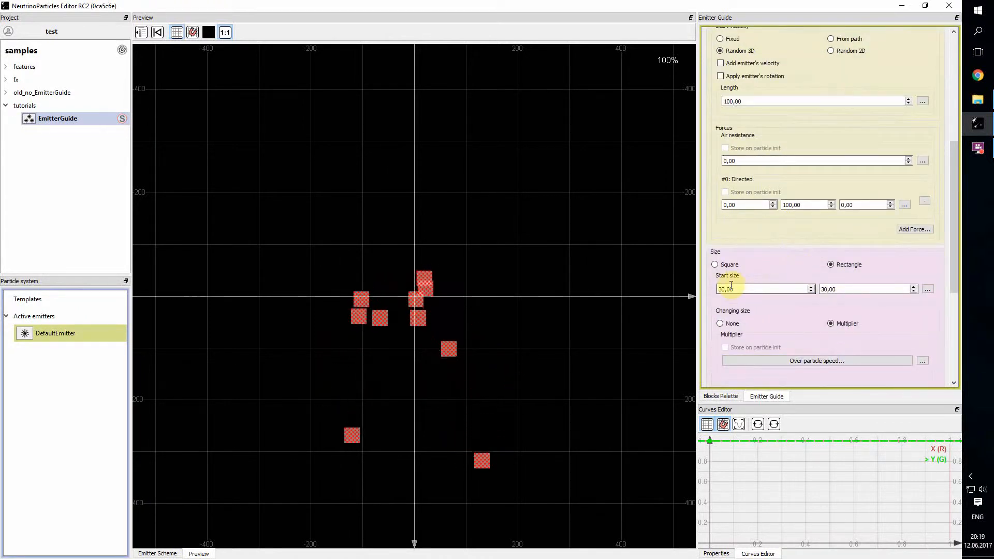
pyautogui.scroll(5, 731, 286)
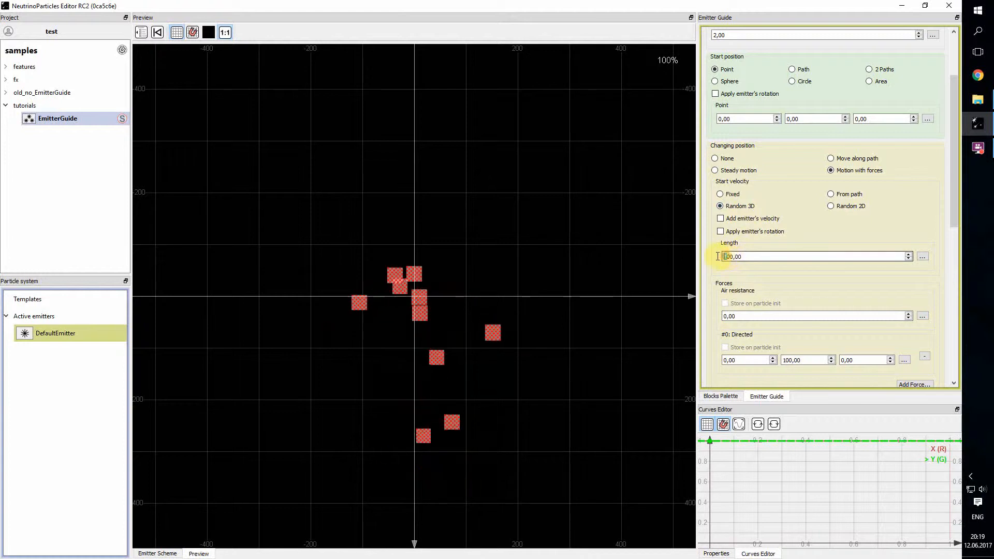
pyautogui.write('4')
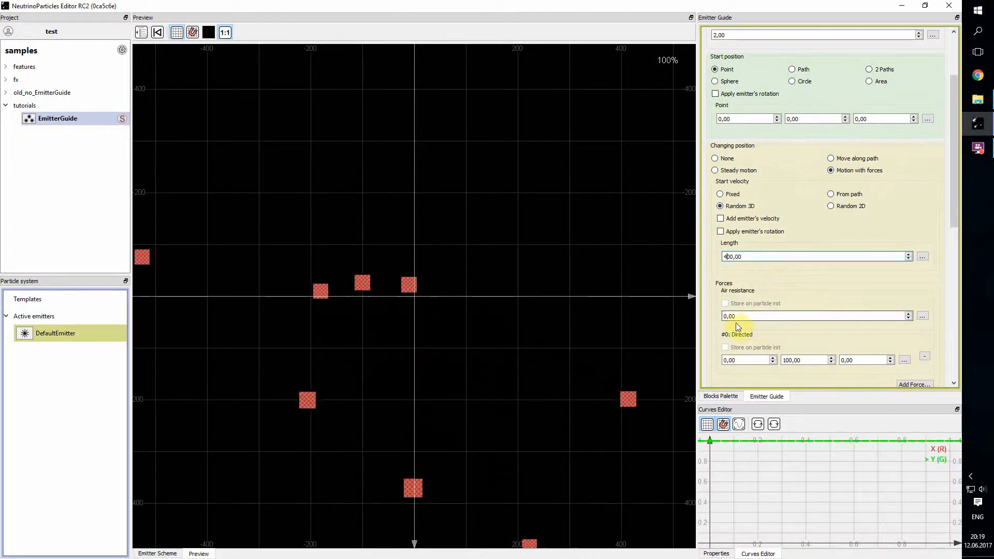
# Step: Set the air resistance to 1 and the directed force's second component to 400
pyautogui.moveTo(727, 315); pyautogui.dragTo(716, 315)
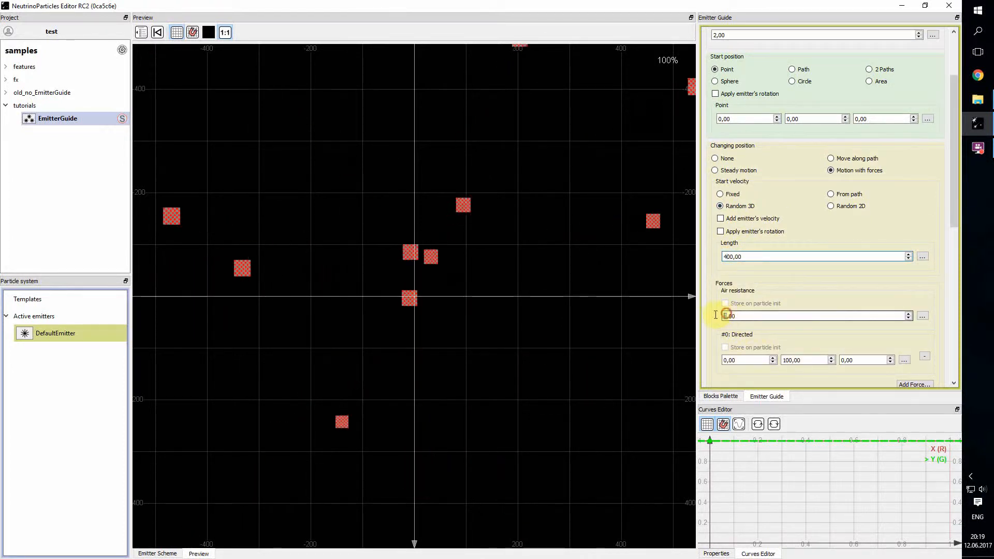
pyautogui.write('1')
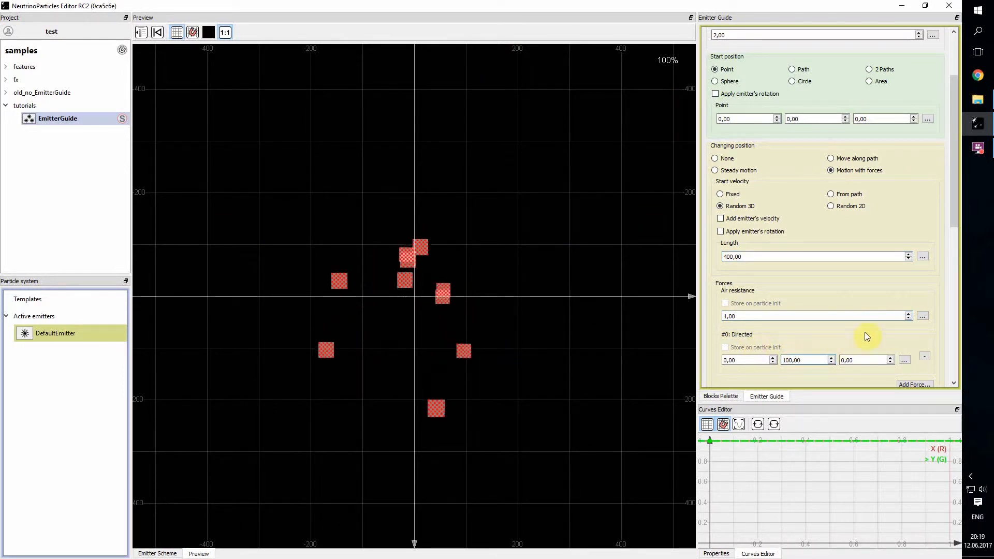
pyautogui.press('Delete')
pyautogui.write('4')
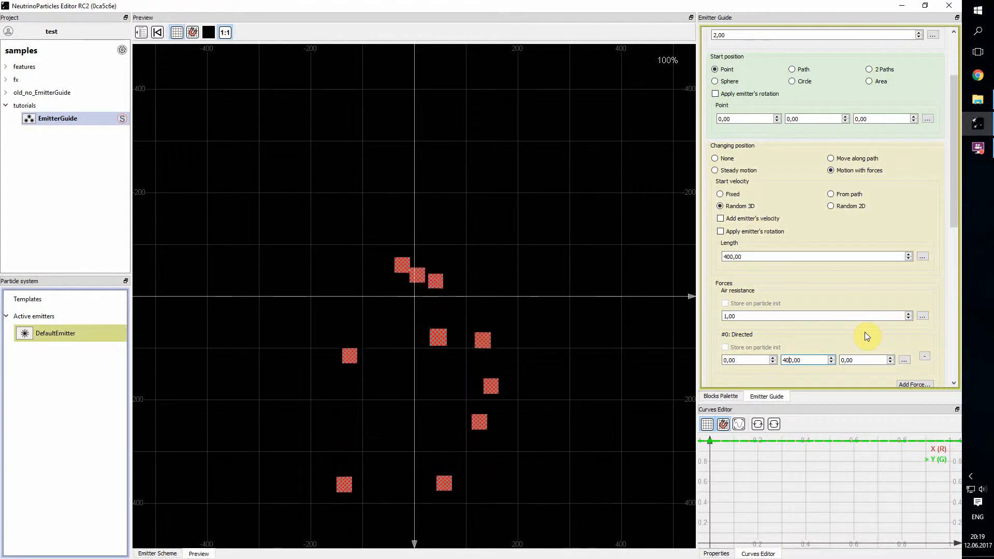
# Step: Raise the start velocity length to 600
pyautogui.click(725, 257)
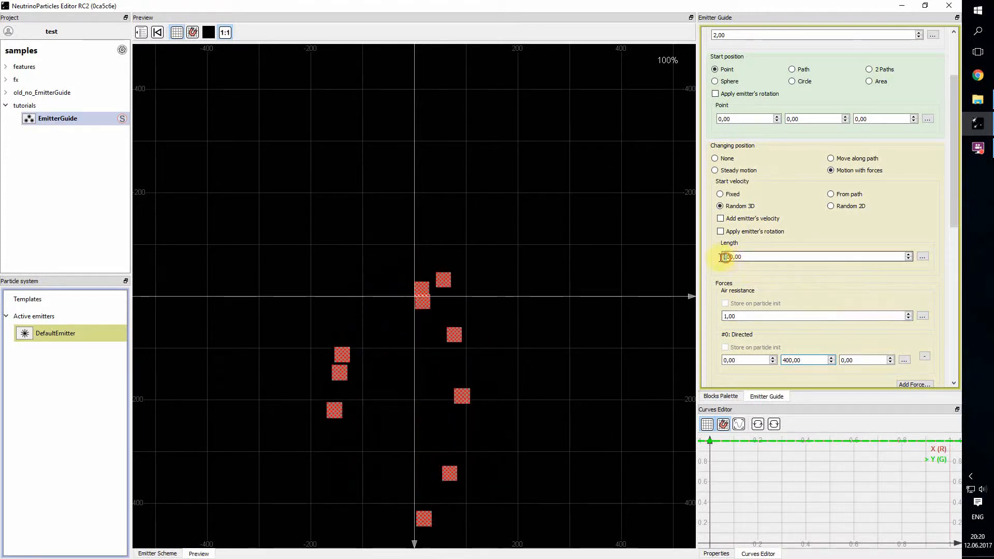
pyautogui.click(726, 316)
pyautogui.write('6')
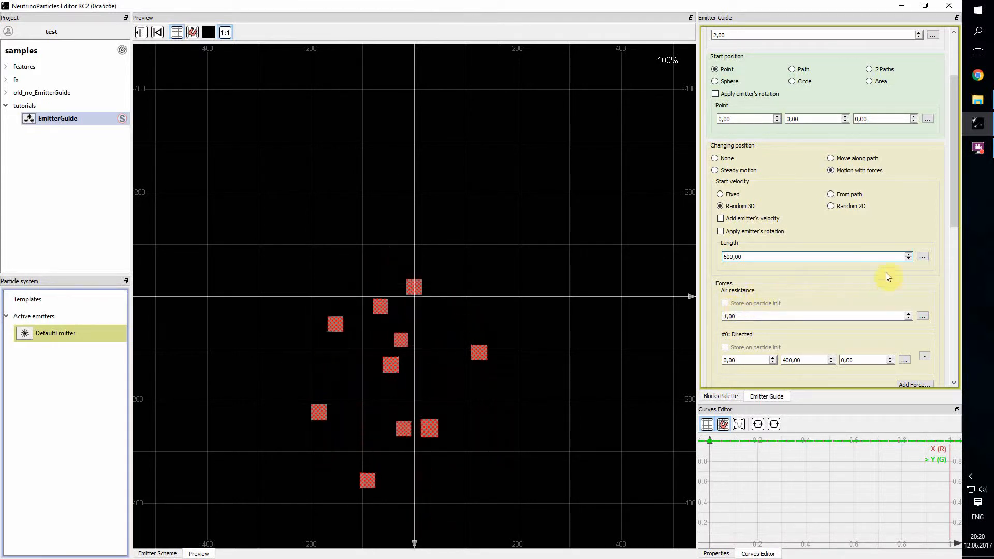
# Step: Lower the start points of the Over particle speed multiplier's X and Y curves to 0
pyautogui.moveTo(949, 204); pyautogui.dragTo(947, 328)
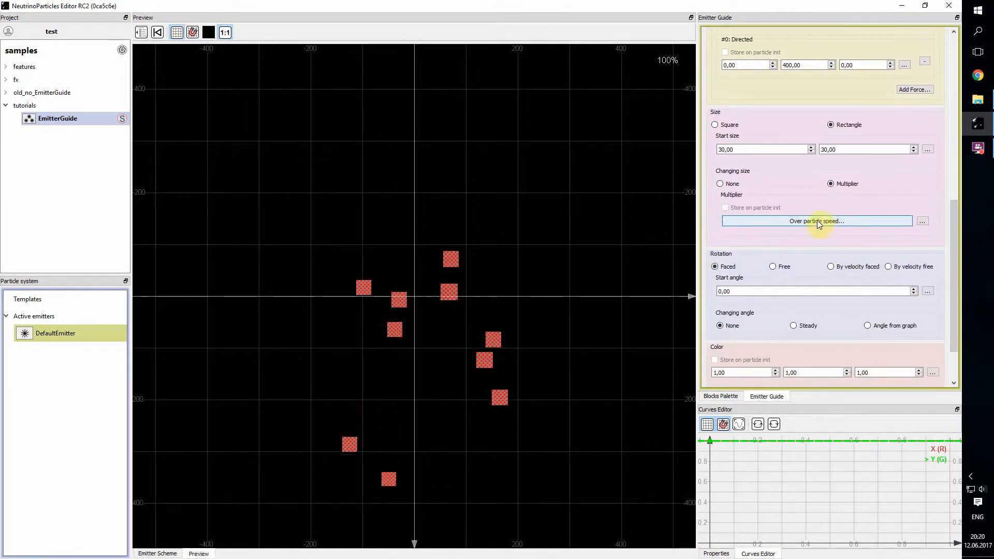
pyautogui.click(802, 220)
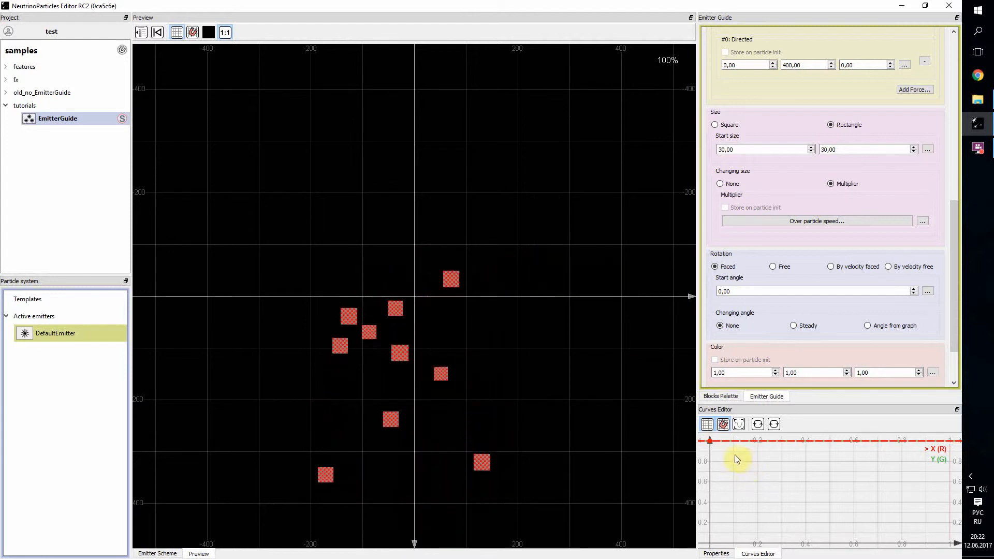
pyautogui.moveTo(710, 441); pyautogui.dragTo(712, 543)
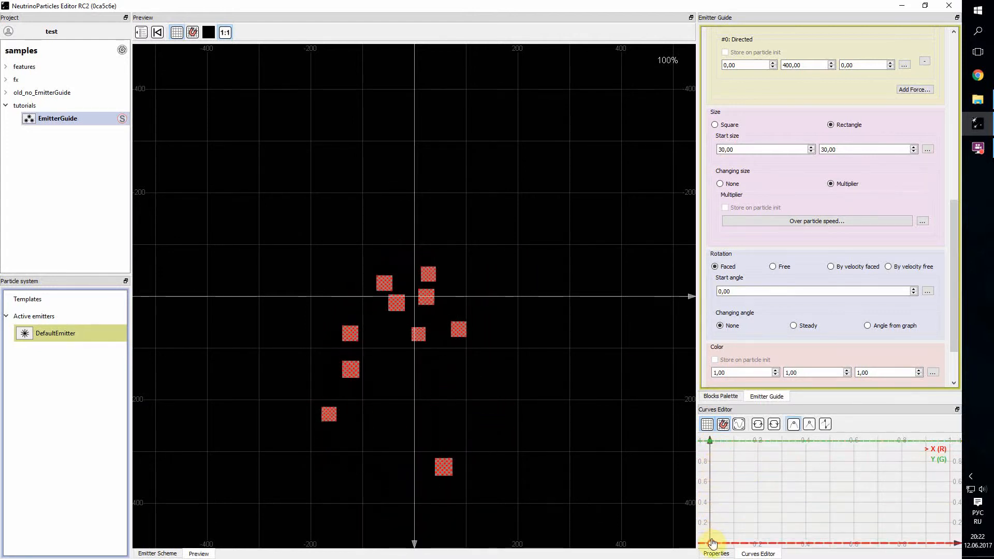
pyautogui.moveTo(709, 440); pyautogui.dragTo(714, 528)
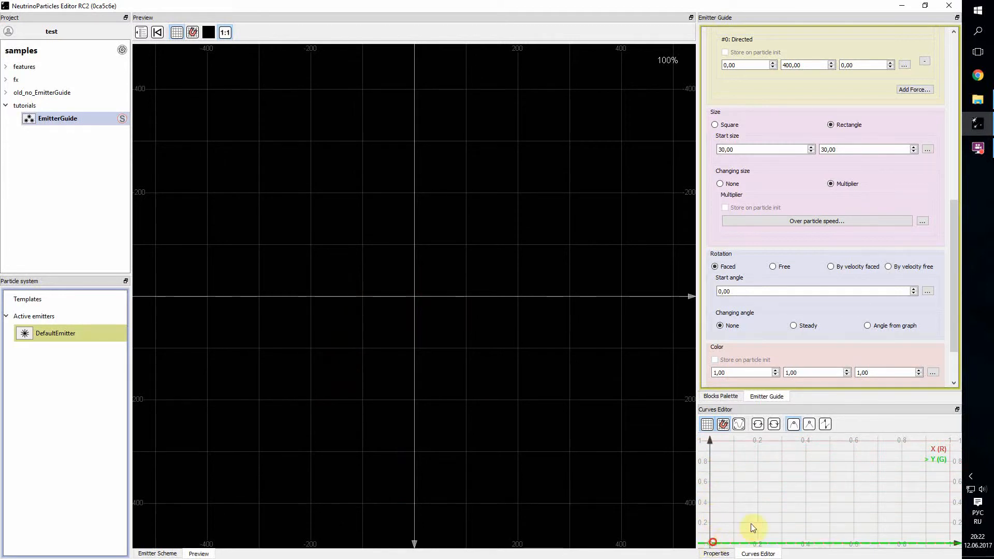
# Step: Add an end point at speed 100 and value 1 to the Y and X multiplier curves, bending both into matching upward curves
pyautogui.moveTo(865, 482); pyautogui.dragTo(800, 482)
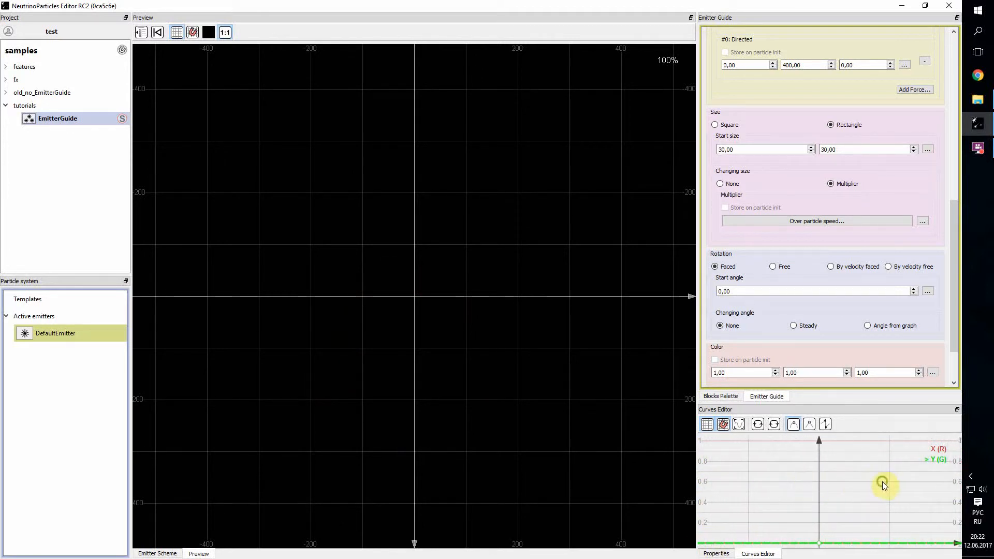
pyautogui.moveTo(883, 485); pyautogui.dragTo(887, 527)
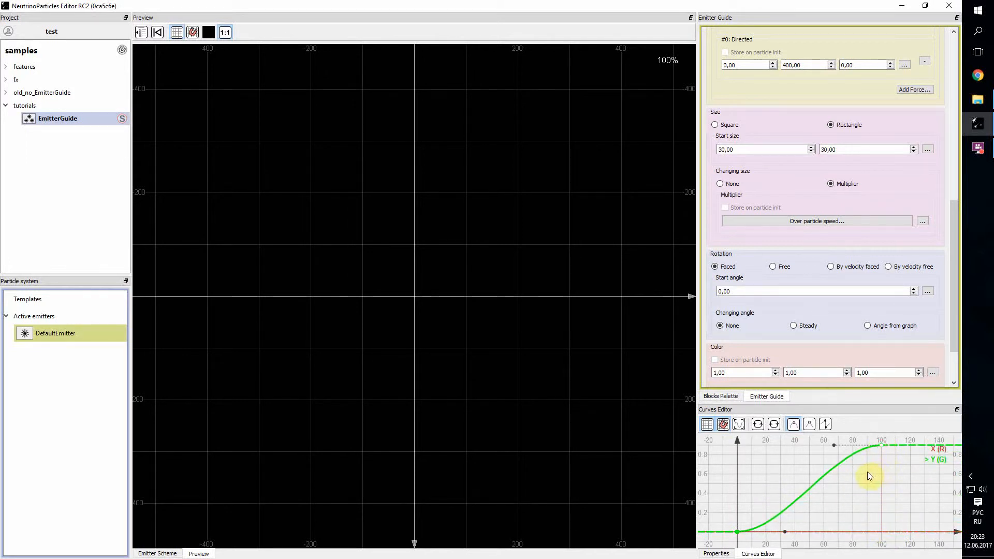
pyautogui.moveTo(868, 472)
pyautogui.mouseDown()
pyautogui.moveTo(865, 480)
pyautogui.moveTo(872, 470)
pyautogui.mouseUp()
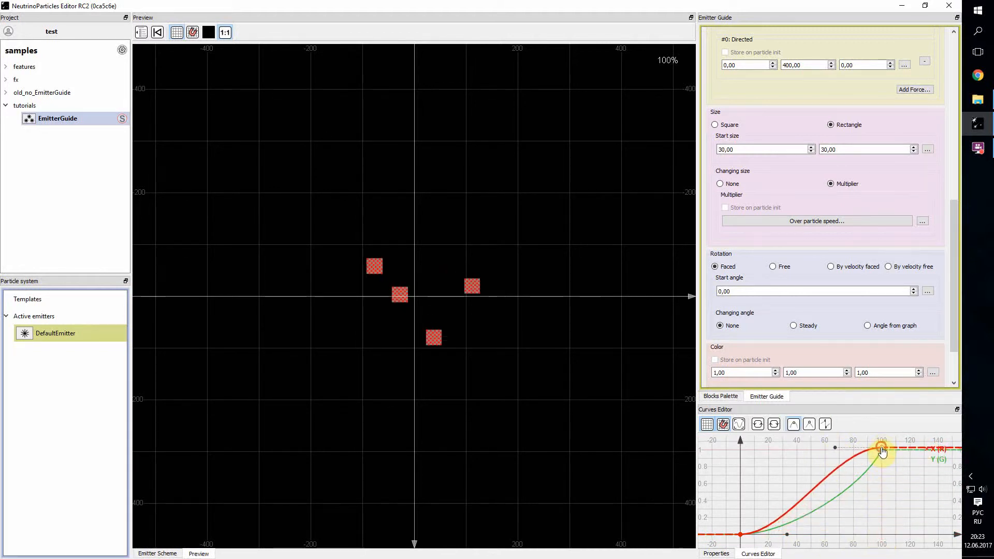
pyautogui.moveTo(882, 449); pyautogui.dragTo(861, 488)
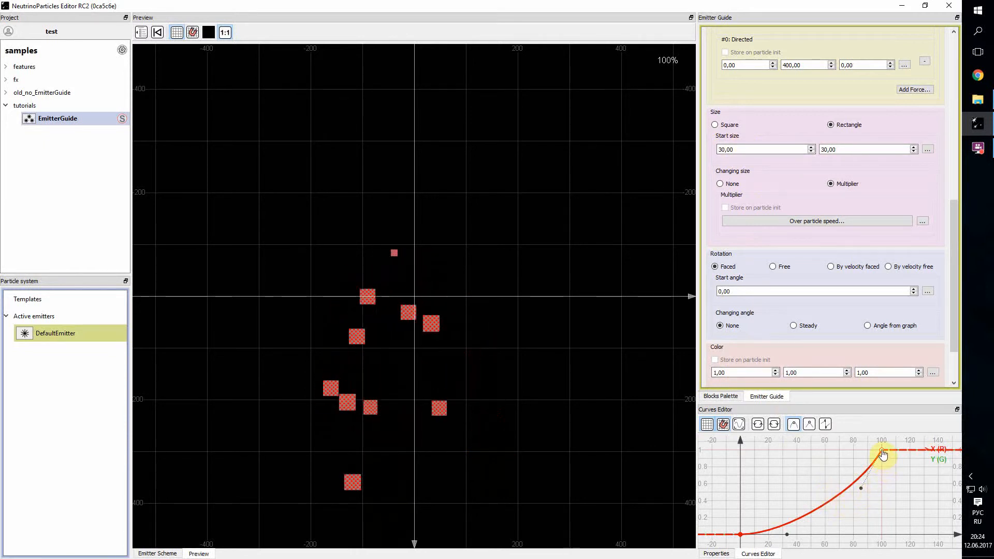
# Step: Move the end points of the X and Y multiplier curves to speed 200 at value 1 and steepen the curves toward the end
pyautogui.scroll(-2, 886, 487)
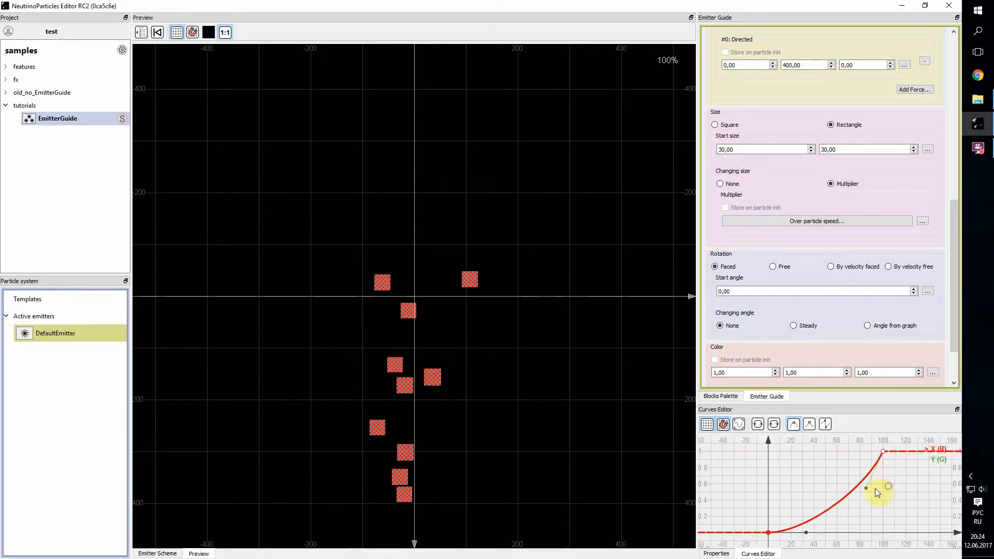
pyautogui.scroll(-3, 888, 497)
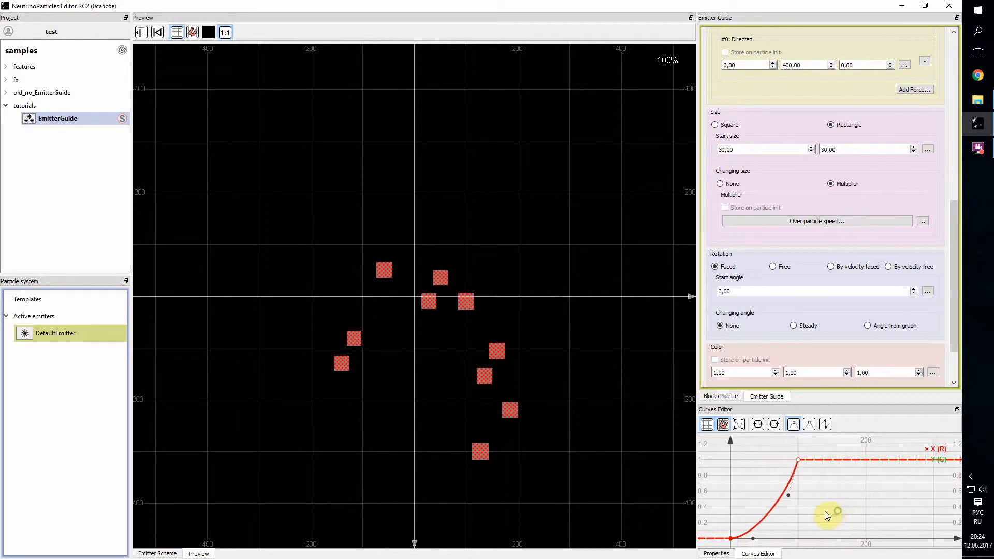
pyautogui.moveTo(798, 459); pyautogui.dragTo(859, 460)
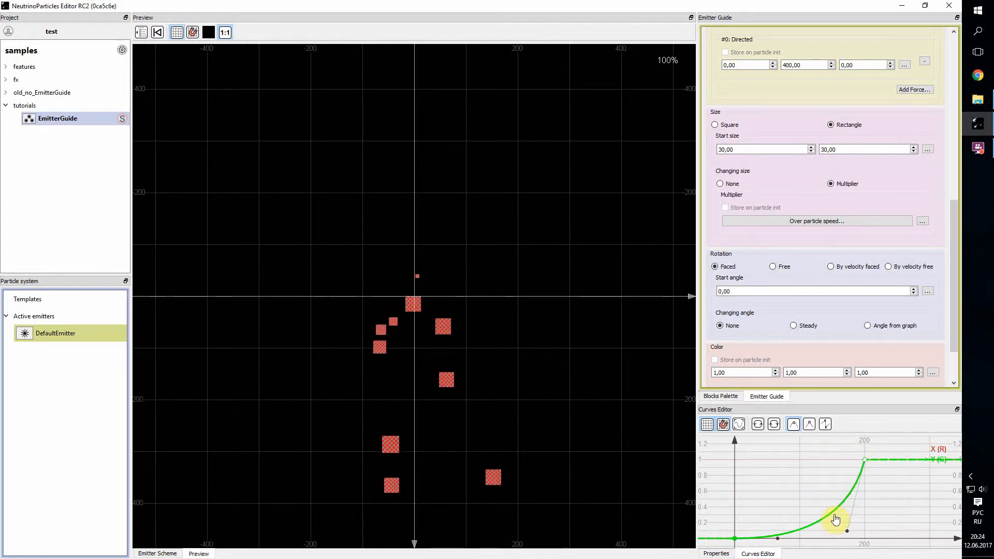
# Step: Move the end points of the Y and X speed multiplier curves to speed 300 at value 1 and soften their upward bend
pyautogui.moveTo(893, 508); pyautogui.dragTo(892, 499)
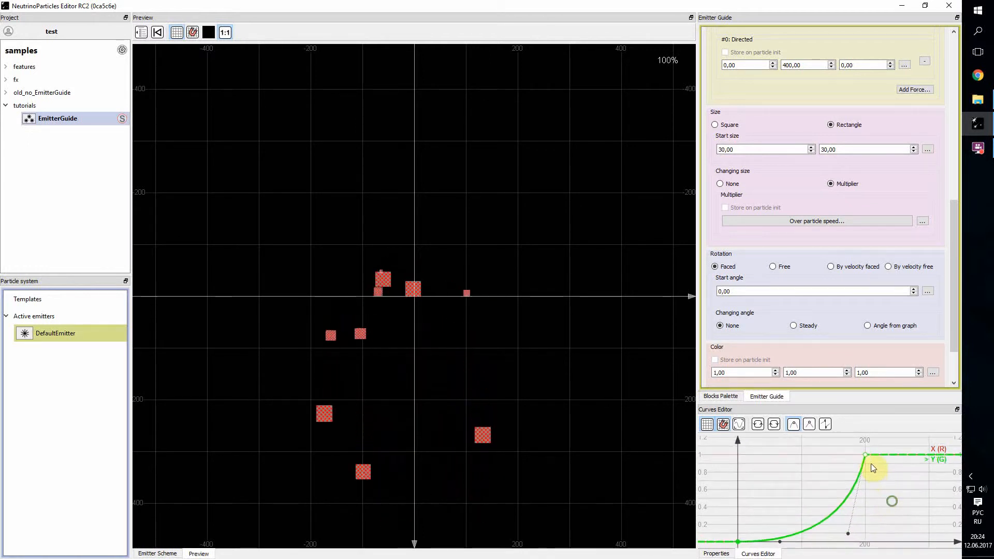
pyautogui.moveTo(865, 456); pyautogui.dragTo(923, 455)
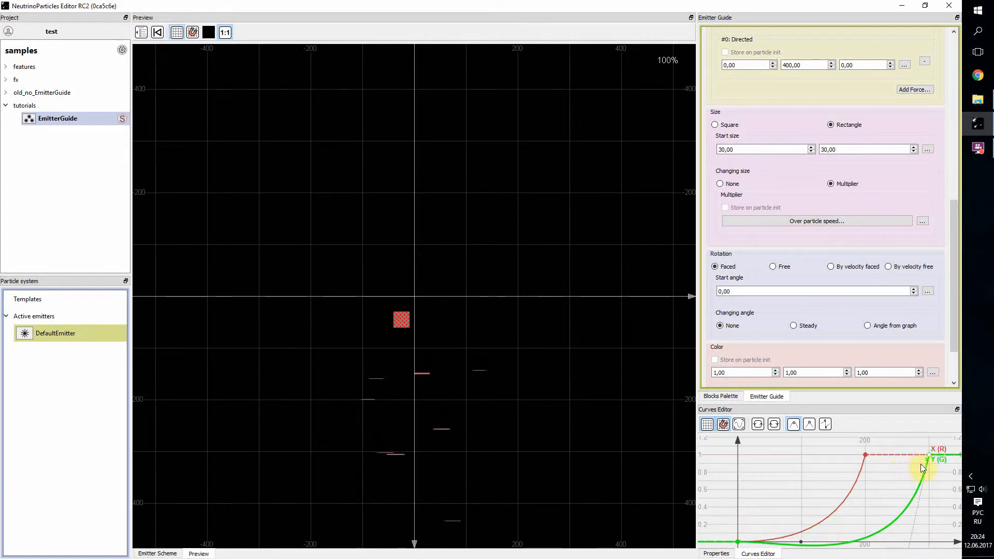
pyautogui.moveTo(911, 516); pyautogui.dragTo(909, 550)
pyautogui.moveTo(908, 532); pyautogui.dragTo(899, 509)
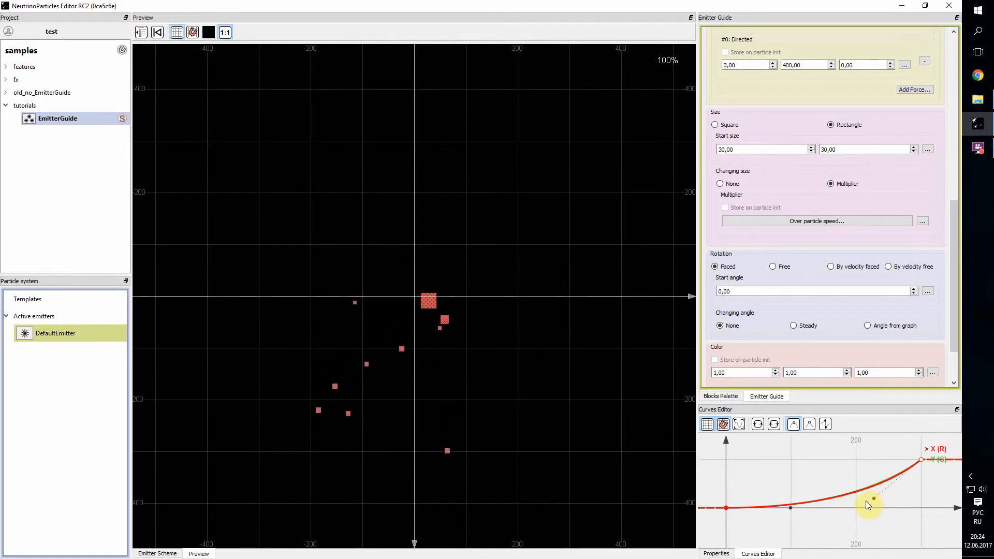
# Step: Pull the end points of the X and Y multiplier curves back to about speed 250 at value 1
pyautogui.moveTo(906, 459); pyautogui.dragTo(891, 459)
pyautogui.click(921, 461)
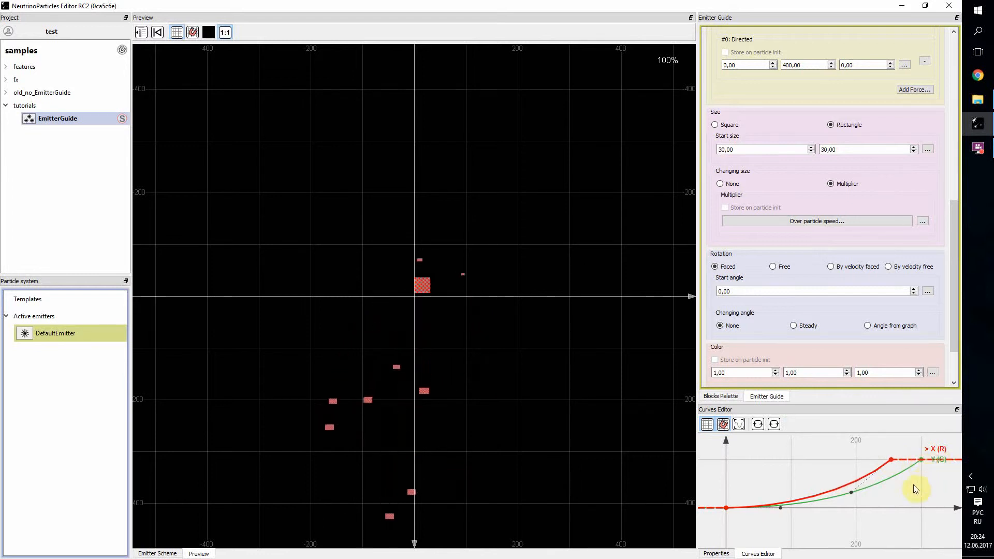
pyautogui.moveTo(916, 484); pyautogui.dragTo(886, 451)
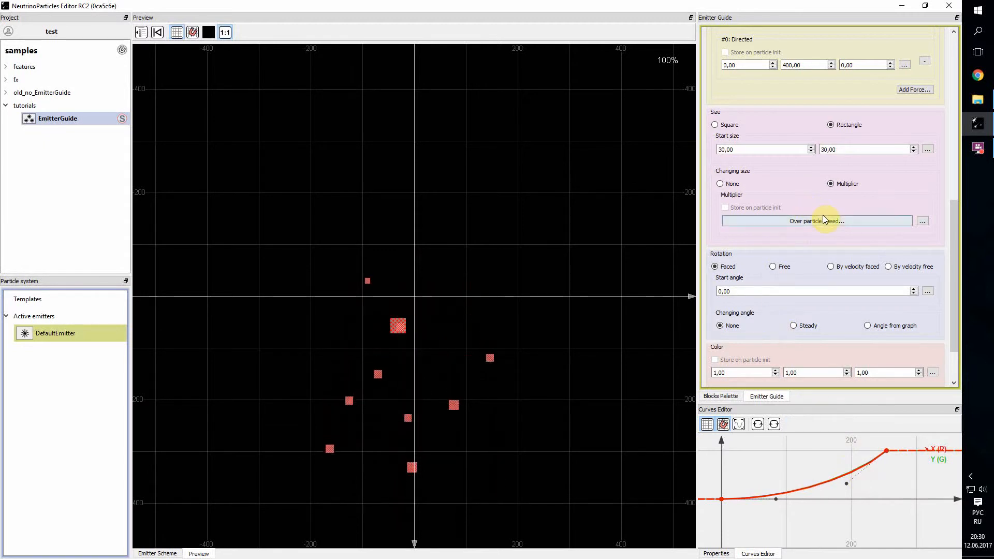
# Step: Set the rotation to By velocity faced and flatten the Y multiplier curve to about 0.2 by removing its end point
pyautogui.click(834, 269)
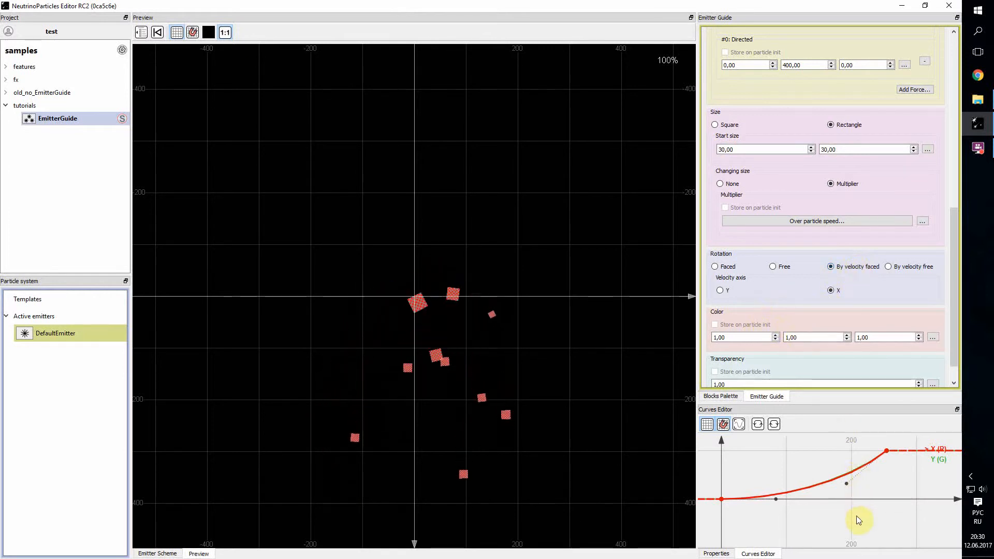
pyautogui.click(938, 461)
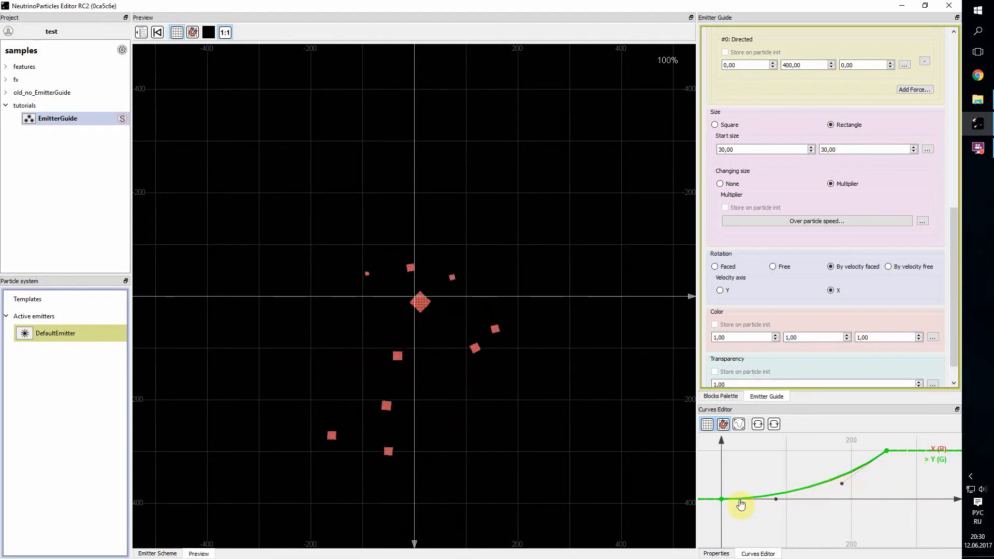
pyautogui.moveTo(721, 500); pyautogui.dragTo(720, 479)
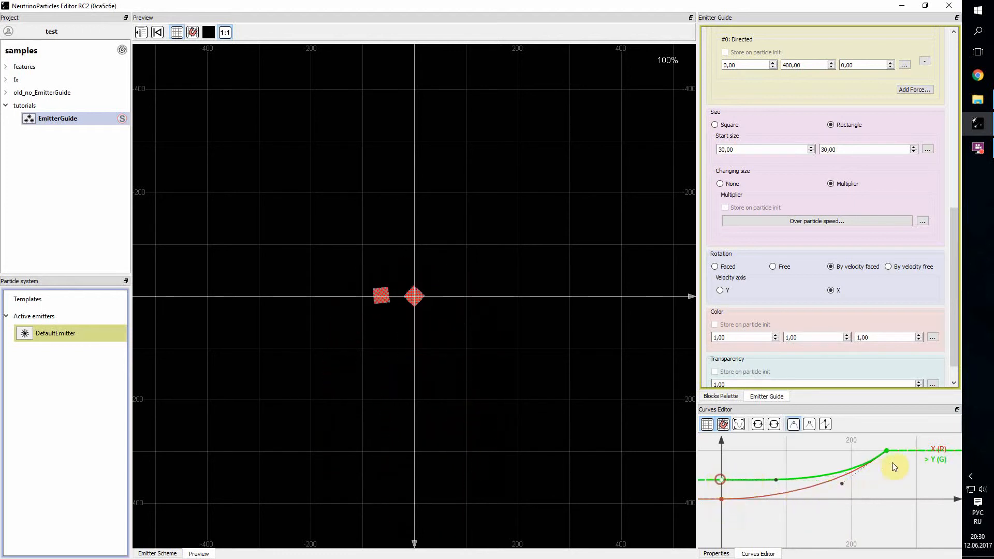
pyautogui.press('Delete')
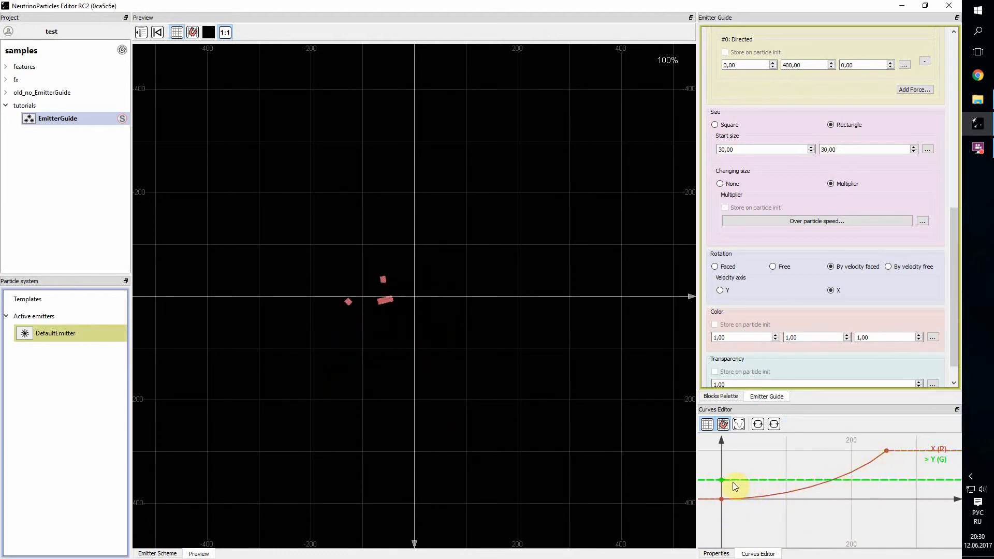
pyautogui.moveTo(721, 480); pyautogui.dragTo(721, 472)
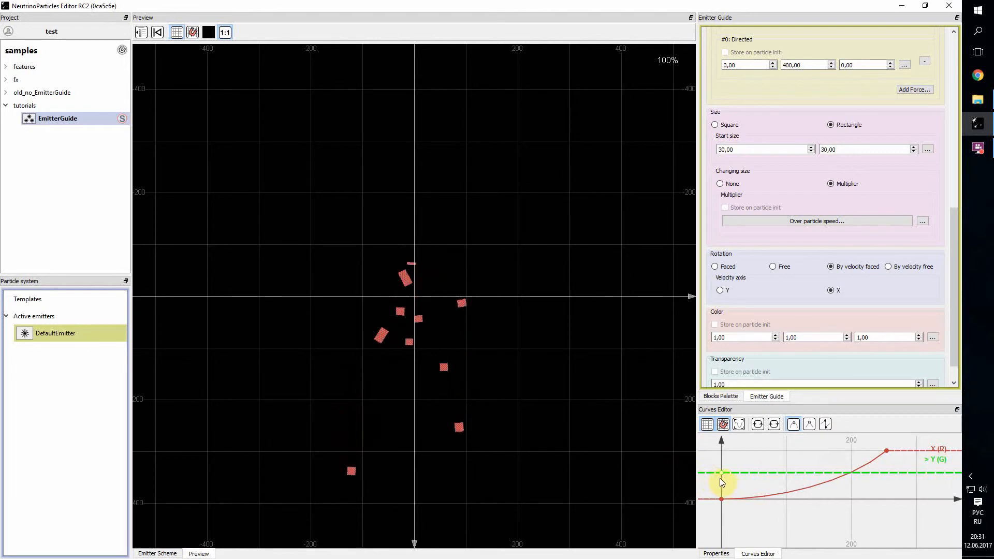
pyautogui.moveTo(721, 476); pyautogui.dragTo(719, 489)
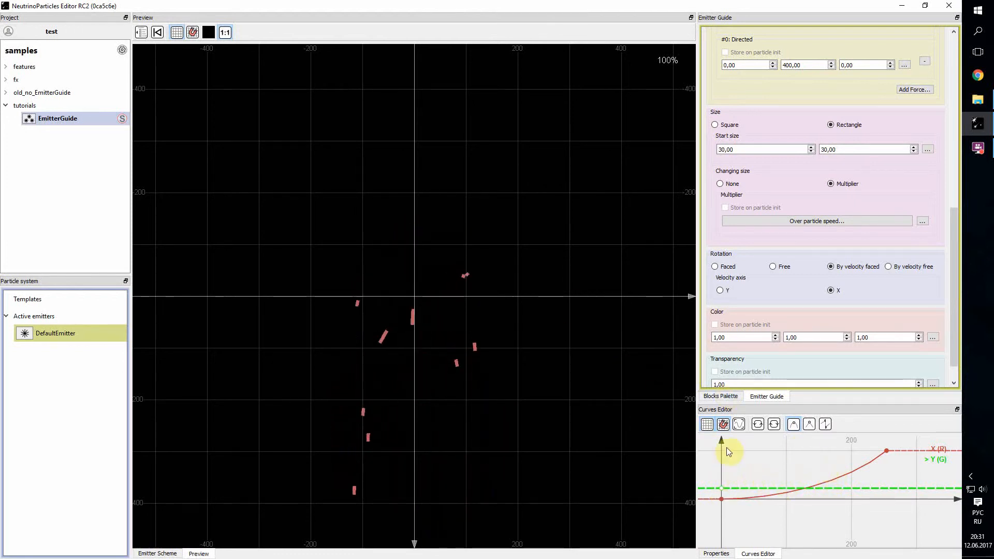
# Step: Add an end point to the Y multiplier curve at about speed 250 and value 0.2, and lower its start point to about 0.1
pyautogui.click(887, 489)
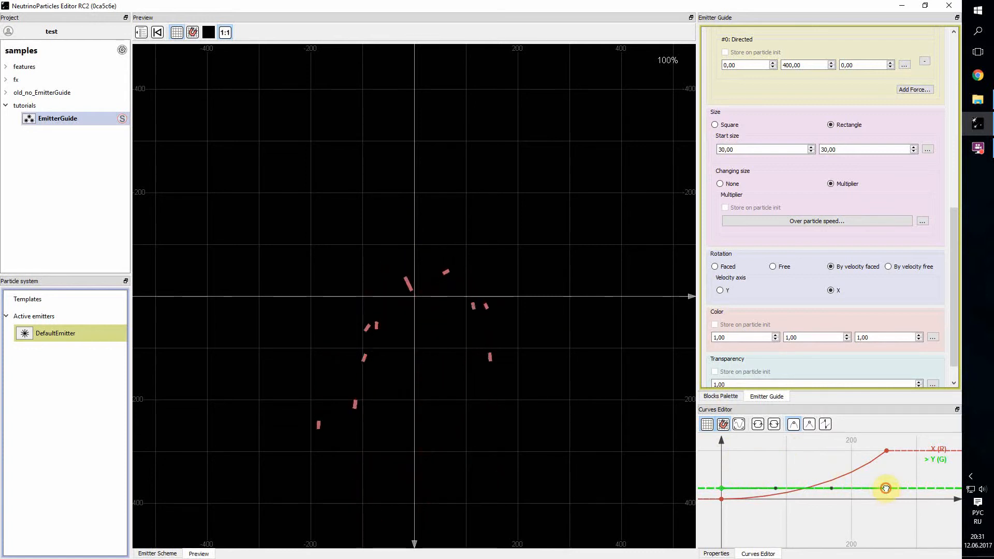
pyautogui.click(722, 489)
pyautogui.moveTo(722, 491); pyautogui.dragTo(723, 497)
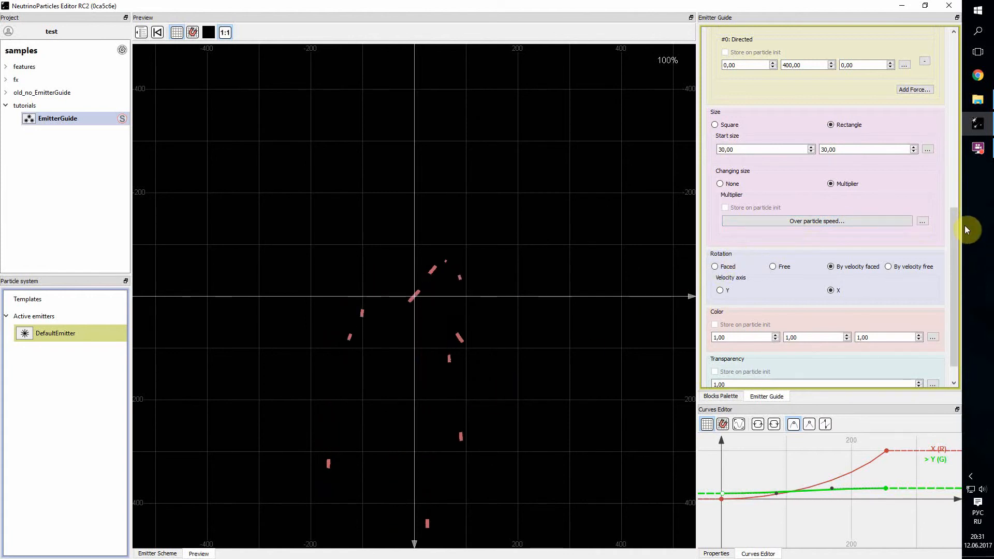
# Step: Examine the start velocity, air resistance and directed force settings together with the size settings
pyautogui.moveTo(952, 221); pyautogui.dragTo(960, 111)
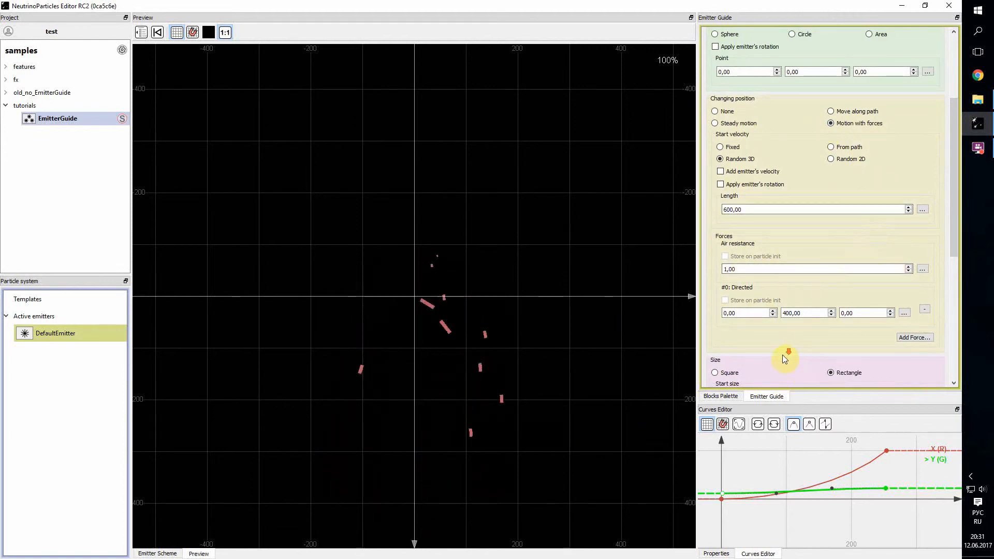
pyautogui.scroll(-2, 782, 358)
pyautogui.scroll(-1, 878, 361)
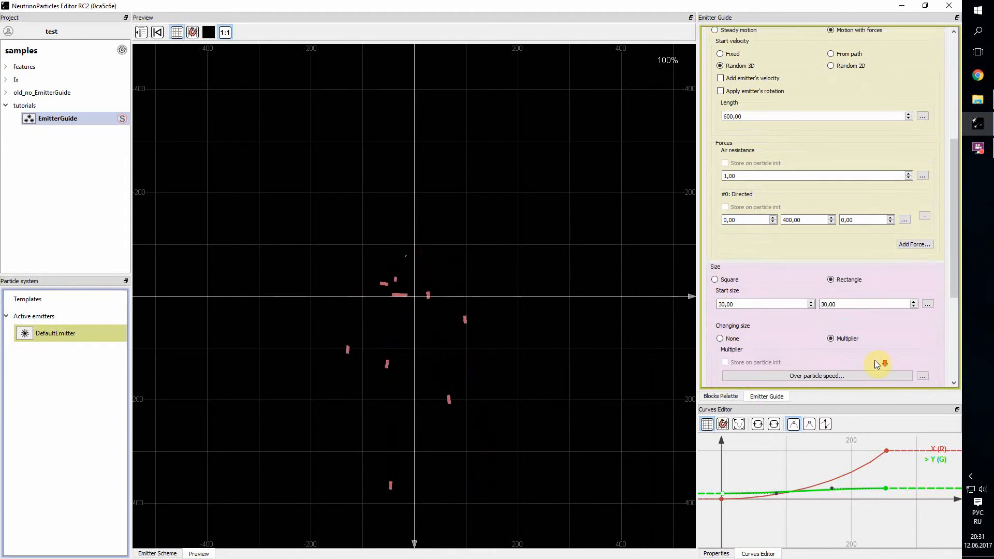
pyautogui.scroll(2, 900, 175)
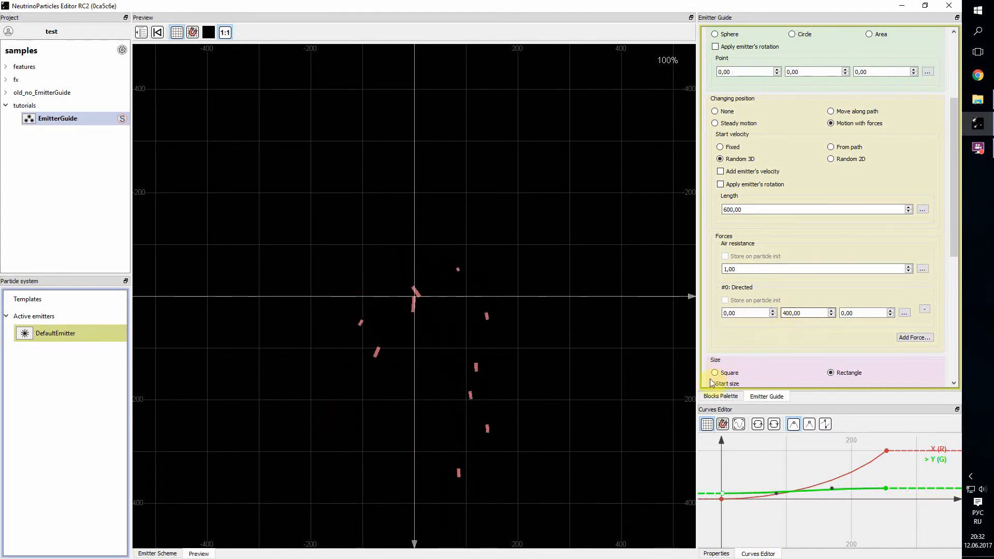
pyautogui.scroll(-8, 706, 326)
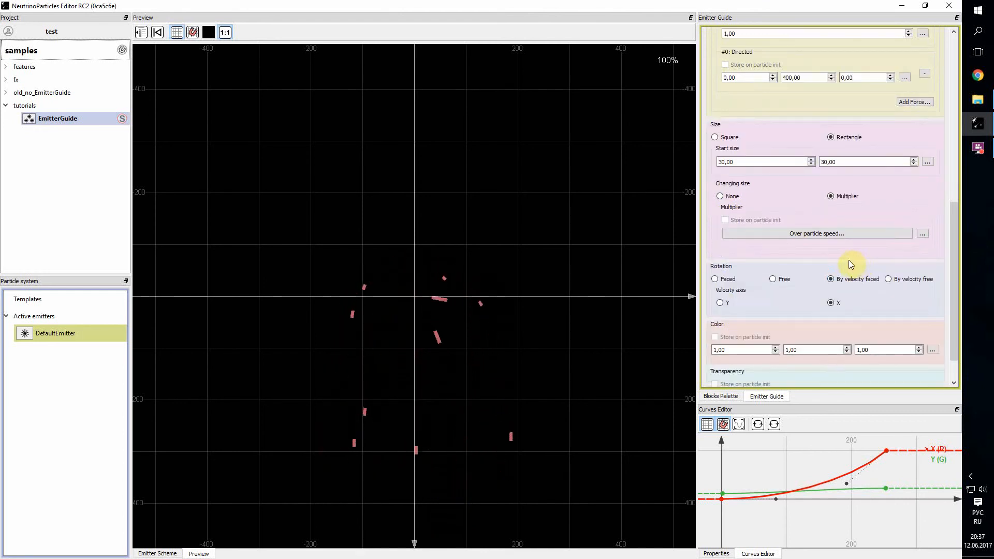
# Step: Set the emitter's periodic generation rate to 50
pyautogui.scroll(5, 844, 256)
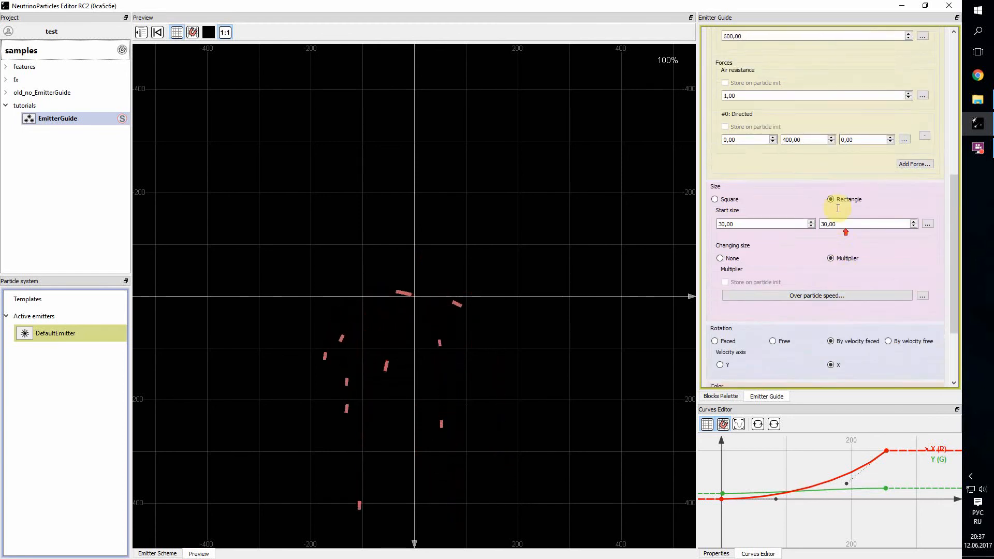
pyautogui.scroll(5, 940, 139)
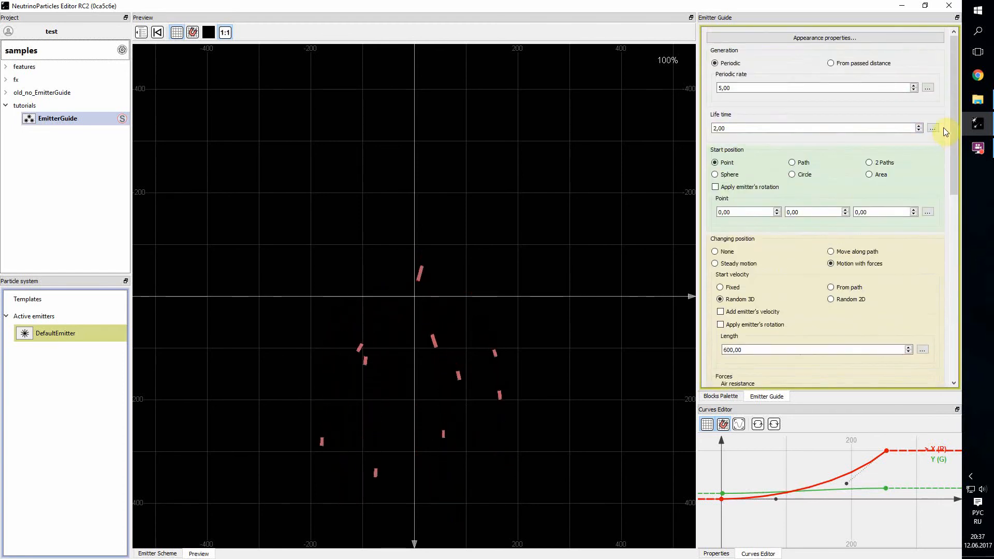
pyautogui.click(720, 88)
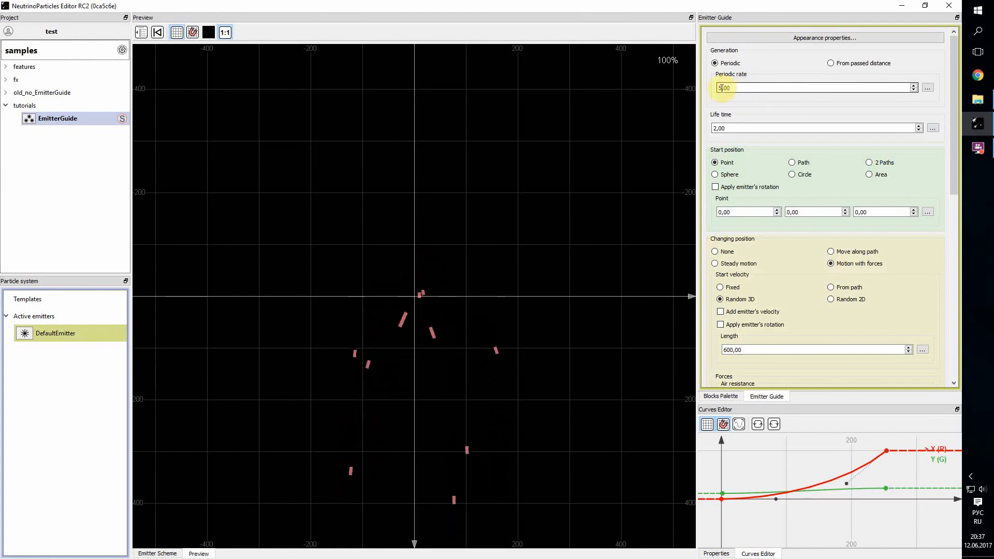
pyautogui.press('BackSpace')
pyautogui.write('5')
pyautogui.write('0')
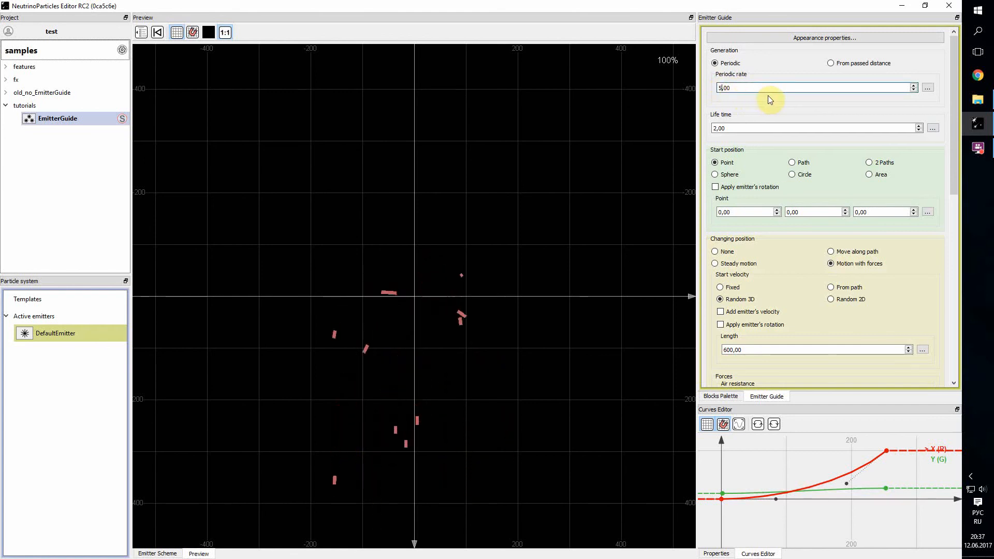
pyautogui.press('Return')
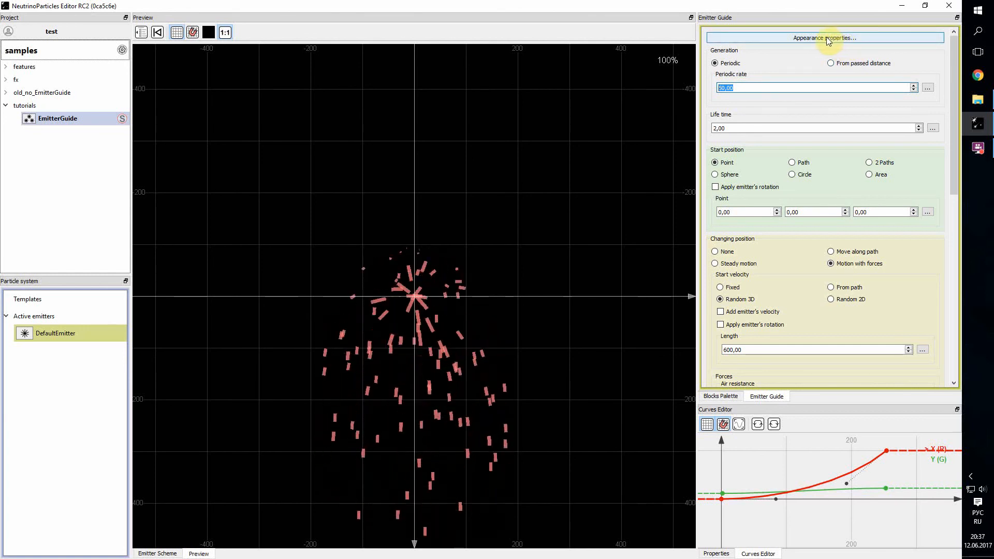
# Step: Change the particles' texture in the appearance properties to fire_spark from the samples textures folder and check the effect in the preview
pyautogui.click(825, 39)
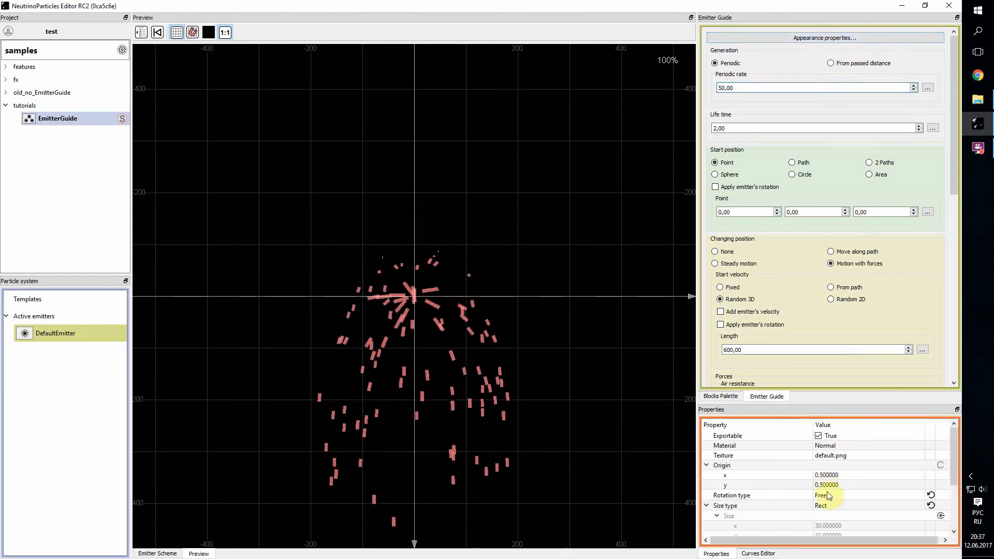
pyautogui.click(905, 456)
pyautogui.click(919, 456)
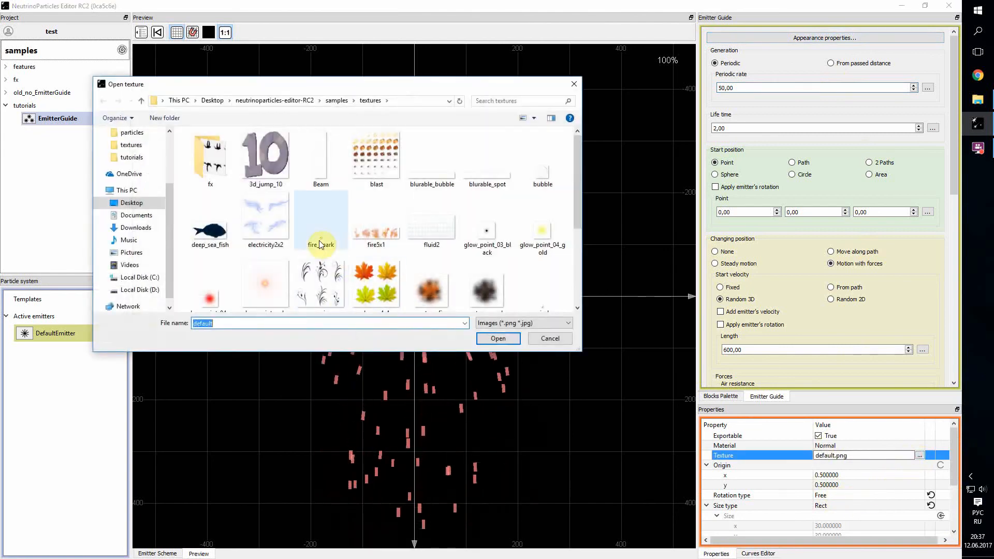
pyautogui.scroll(-3, 277, 282)
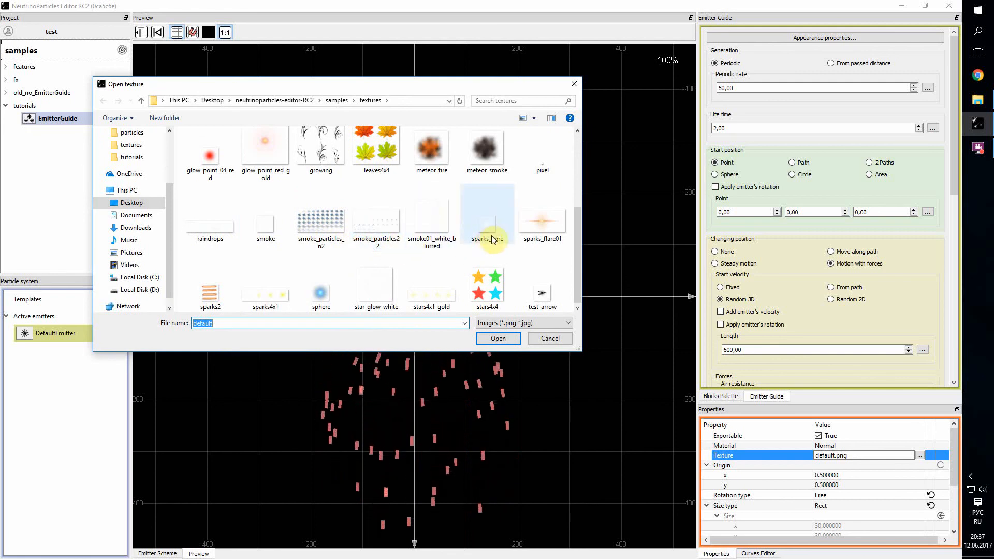
pyautogui.scroll(3, 365, 226)
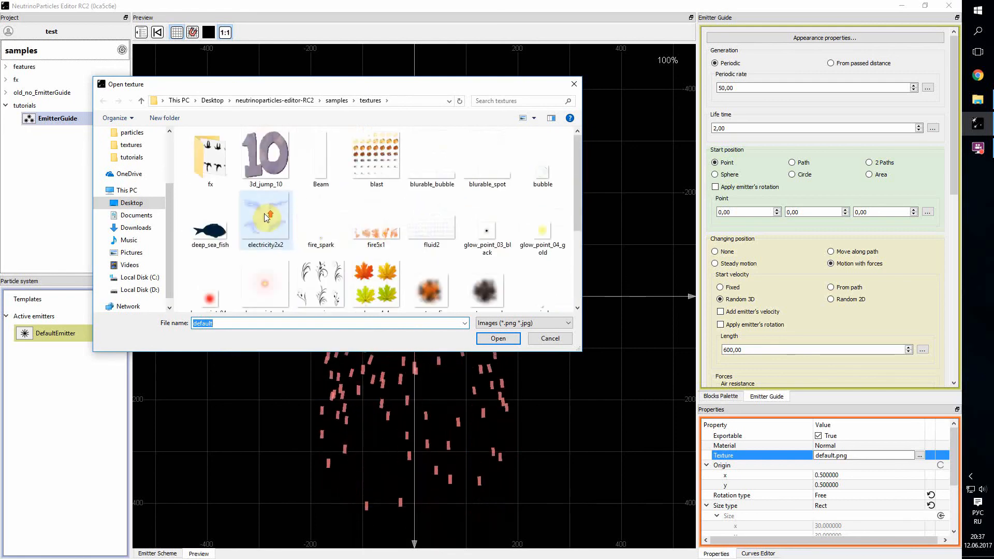
pyautogui.click(321, 220)
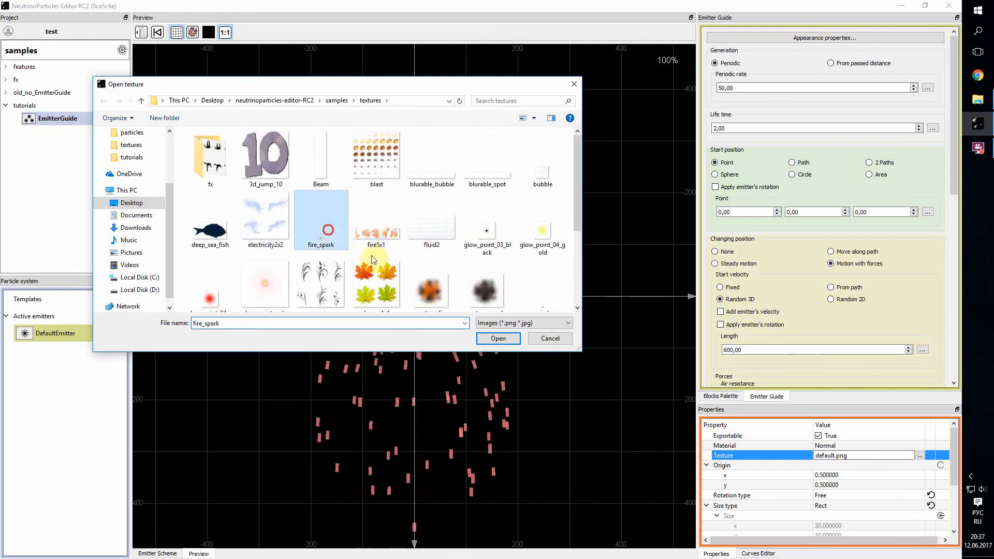
pyautogui.click(498, 338)
pyautogui.scroll(-1, 528, 354)
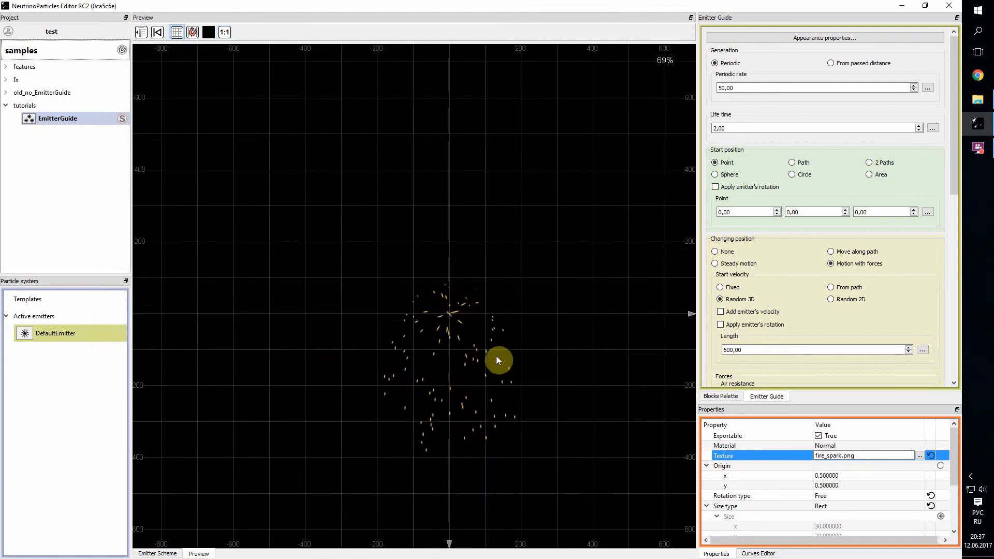
pyautogui.scroll(1, 493, 355)
pyautogui.moveTo(493, 357); pyautogui.dragTo(458, 320)
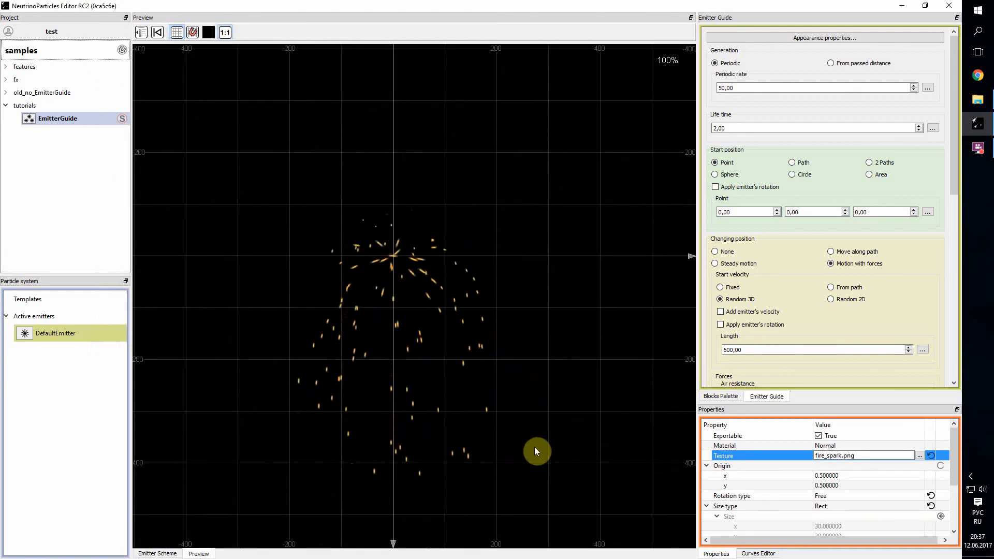